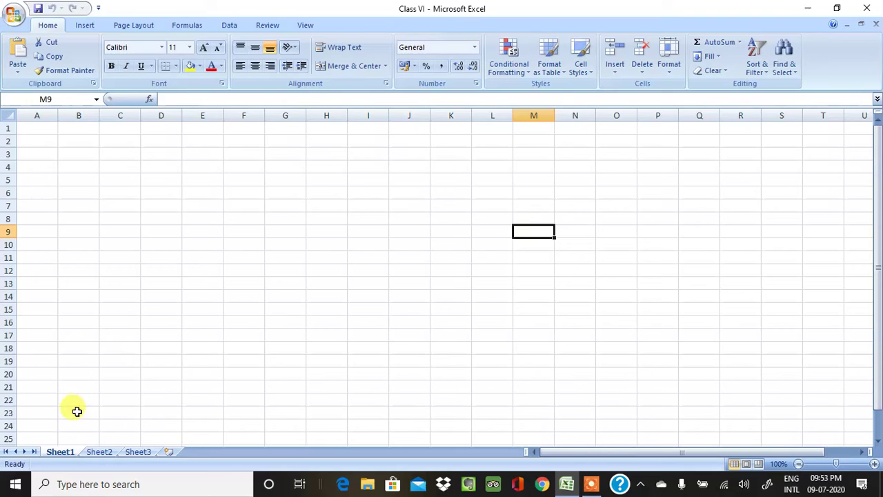
Browse Sheet2 and Sheet3, then try selecting cells and columns and moving with arrow keys on Sheet1.
{"action": "left_click", "coordinate": [97, 453]}
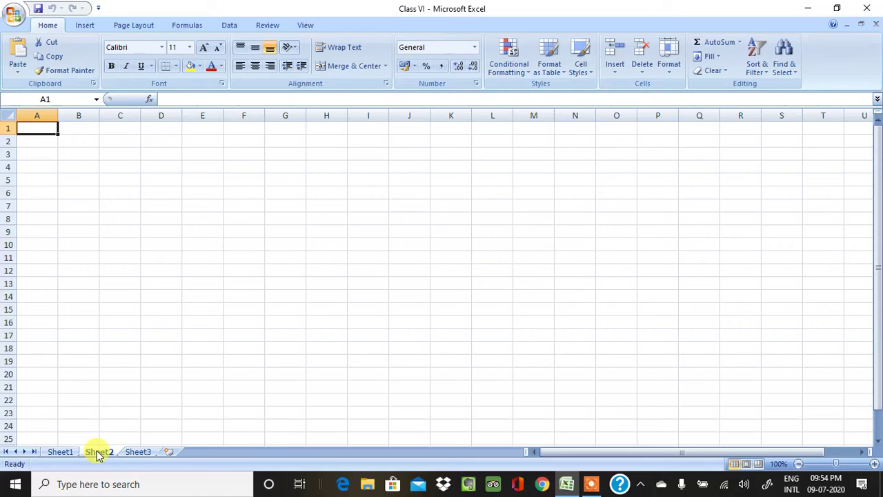
{"action": "left_click", "coordinate": [140, 454]}
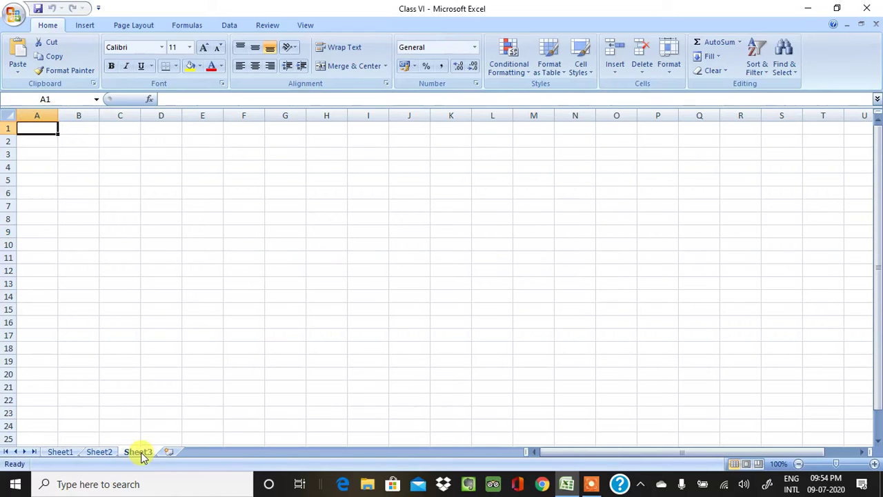
{"action": "left_click", "coordinate": [66, 457]}
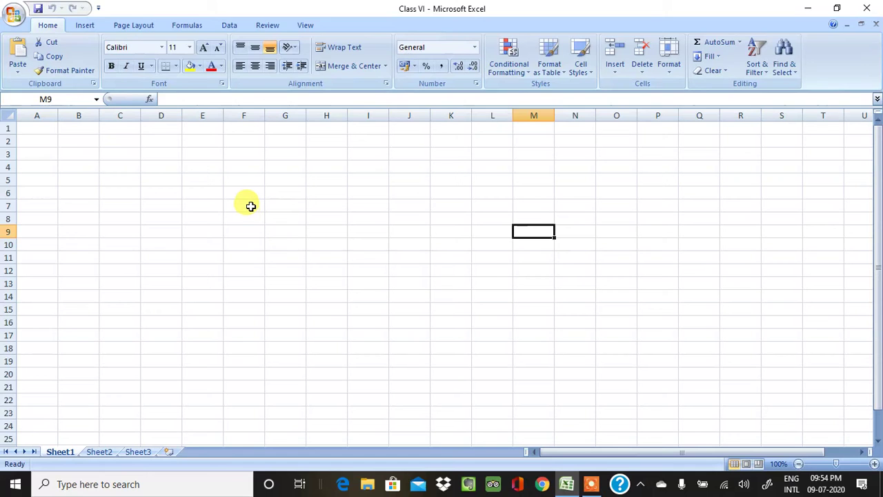
{"action": "left_click", "coordinate": [250, 207]}
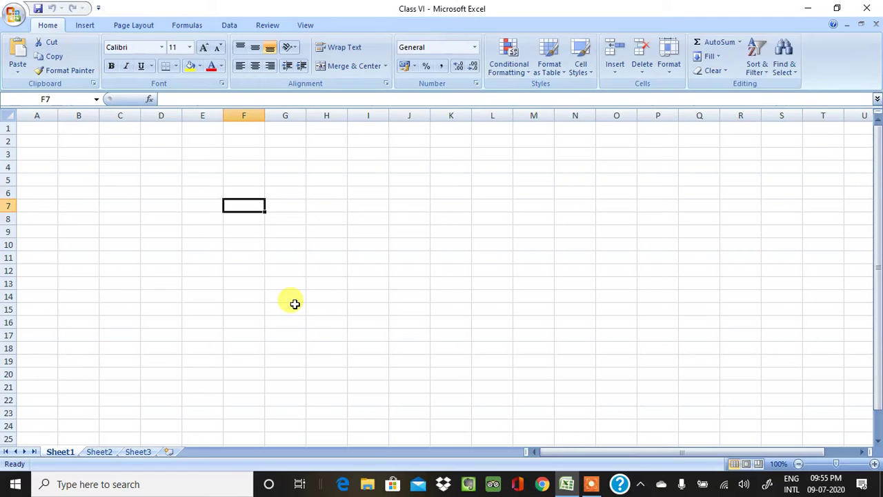
{"action": "left_click", "coordinate": [68, 245]}
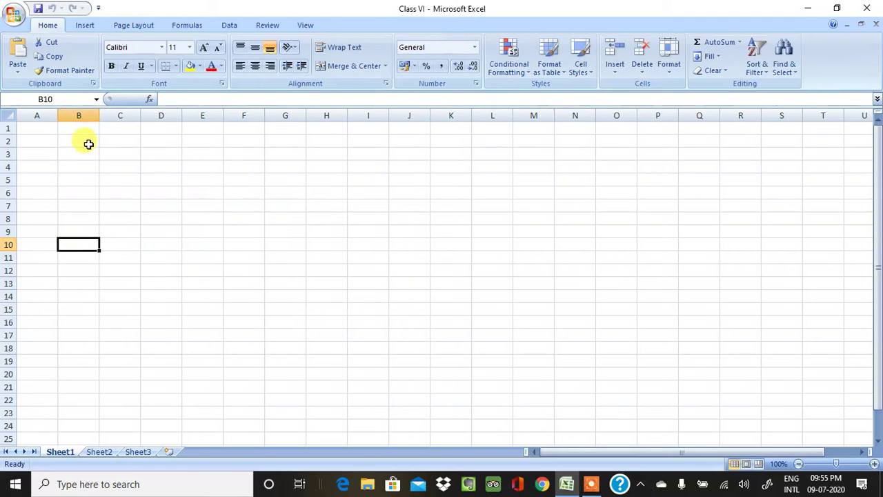
{"action": "left_click", "coordinate": [36, 113]}
{"action": "key", "text": "Right"}
{"action": "key", "text": "Right"}
{"action": "key", "text": "Right"}
{"action": "key", "text": "Right"}
{"action": "key", "text": "Right"}
{"action": "key", "text": "Right"}
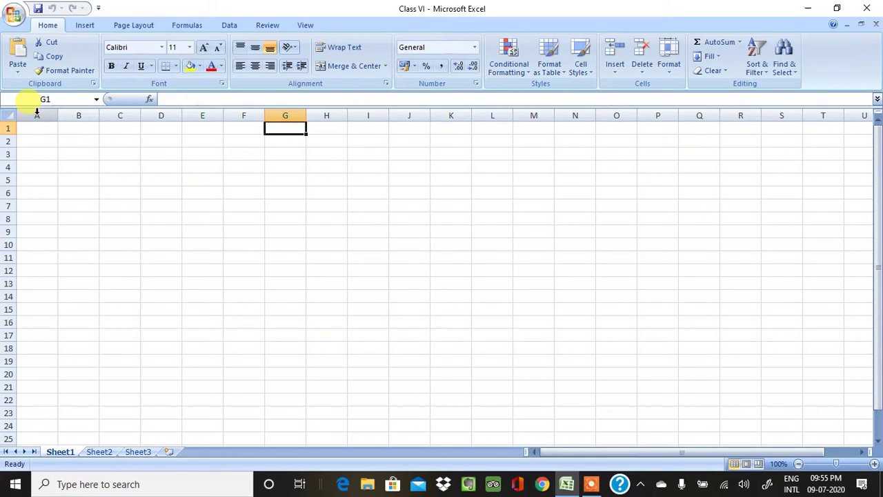
{"action": "key", "text": "Right"}
{"action": "key", "text": "Right"}
{"action": "key", "text": "Right"}
{"action": "key", "text": "Right"}
{"action": "key", "text": "Right"}
{"action": "key", "text": "Right"}
{"action": "key", "text": "Right"}
{"action": "key", "text": "Right"}
{"action": "key", "text": "Right"}
{"action": "key", "text": "Right"}
{"action": "key", "text": "Right"}
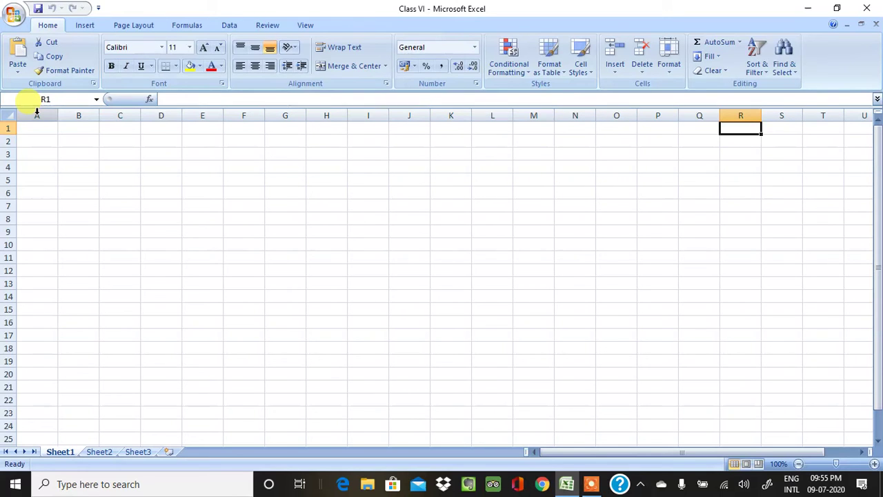
{"action": "key", "text": "Home"}
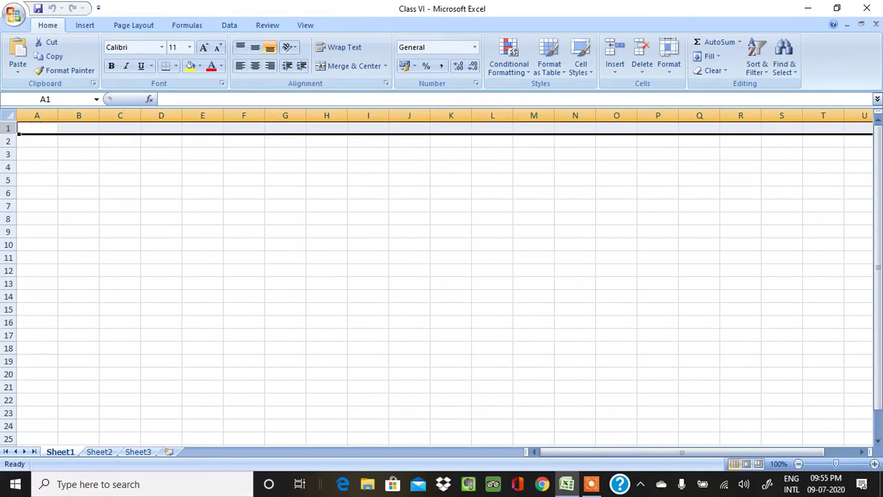
{"action": "key", "text": "Down"}
{"action": "key", "text": "Down"}
{"action": "key", "text": "Down"}
{"action": "key", "text": "Down"}
{"action": "key", "text": "Down"}
{"action": "key", "text": "Down"}
{"action": "key", "text": "Down"}
{"action": "key", "text": "Down"}
{"action": "key", "text": "Down"}
{"action": "key", "text": "Down"}
{"action": "key", "text": "Down"}
{"action": "key", "text": "Down"}
{"action": "key", "text": "Down"}
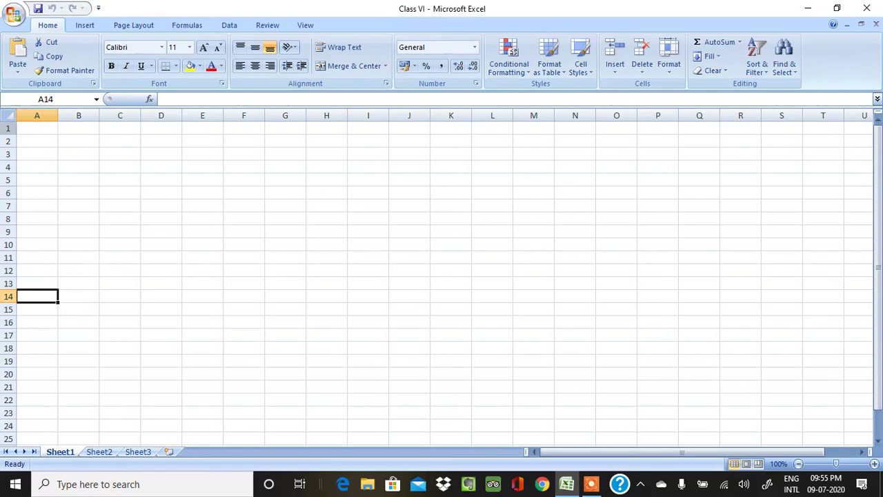
Practise selecting columns A and B, row 2 and single cells, checking F8 in the Name Box.
{"action": "left_click", "coordinate": [35, 115]}
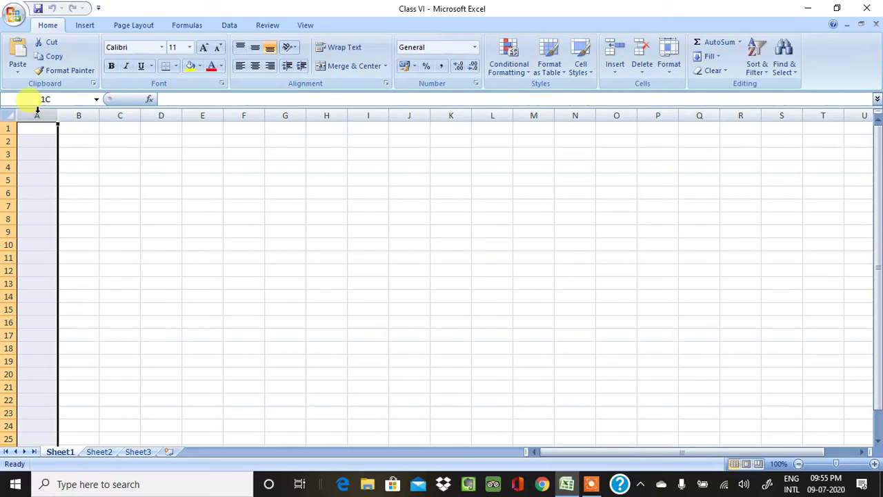
{"action": "left_click", "coordinate": [73, 115]}
{"action": "left_click", "coordinate": [119, 127]}
{"action": "key", "text": "Right"}
{"action": "key", "text": "Right"}
{"action": "key", "text": "Right"}
{"action": "key", "text": "Right"}
{"action": "key", "text": "Right"}
{"action": "key", "text": "Right"}
{"action": "key", "text": "Right"}
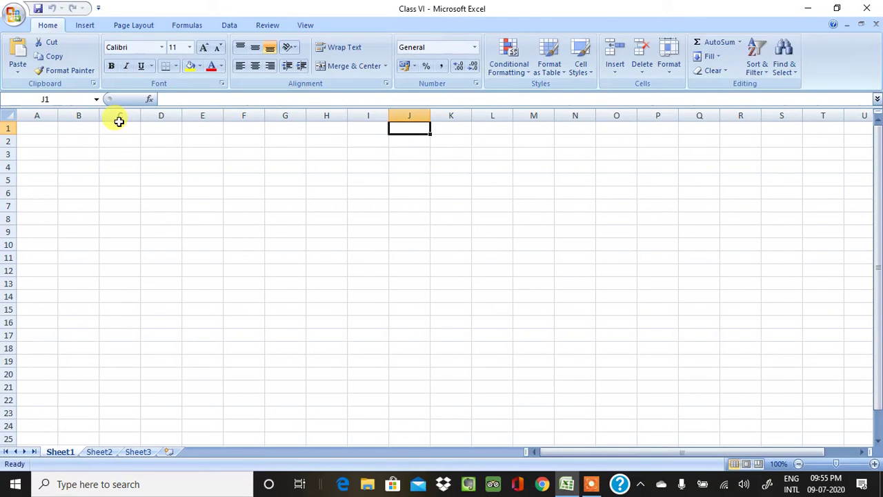
{"action": "left_click", "coordinate": [13, 142]}
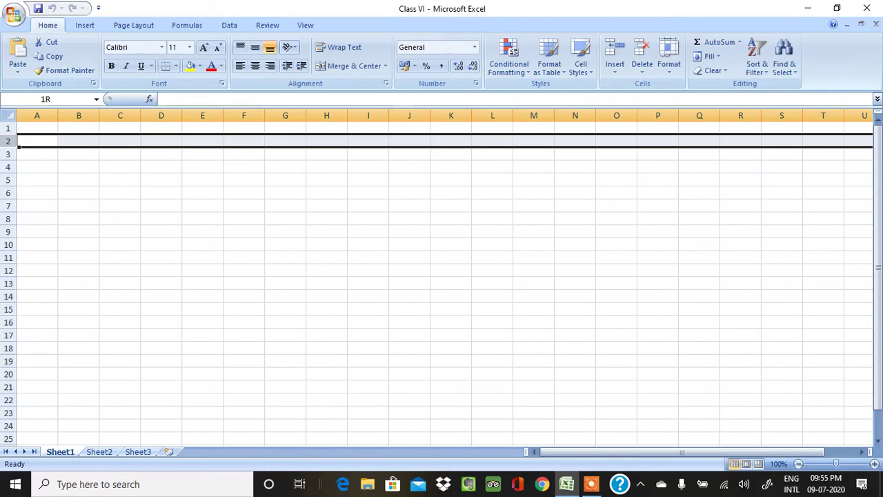
{"action": "key", "text": "Down"}
{"action": "key", "text": "Down"}
{"action": "key", "text": "Down"}
{"action": "key", "text": "Down"}
{"action": "key", "text": "Down"}
{"action": "key", "text": "Down"}
{"action": "key", "text": "Down"}
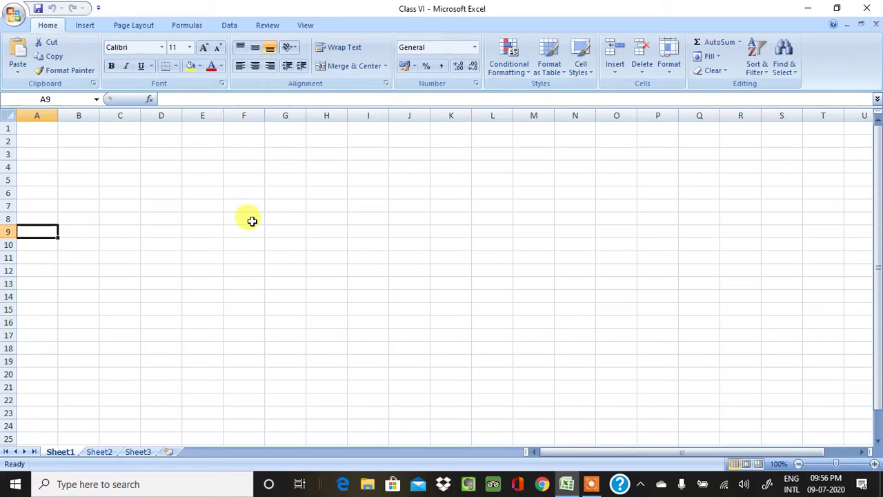
{"action": "left_click", "coordinate": [253, 221]}
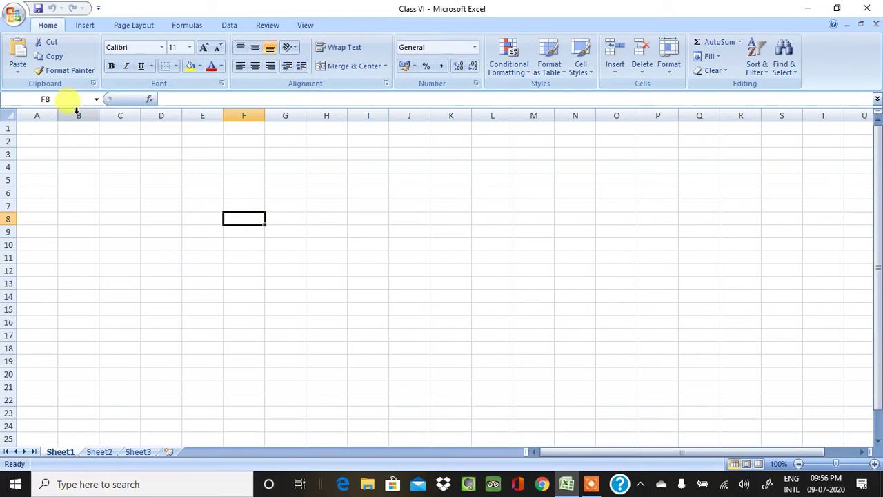
{"action": "left_click", "coordinate": [57, 98]}
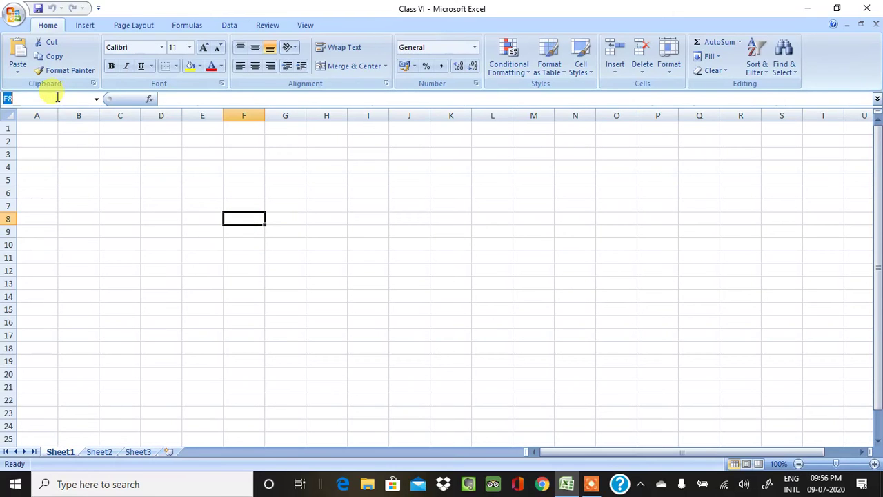
{"action": "key", "text": "Return"}
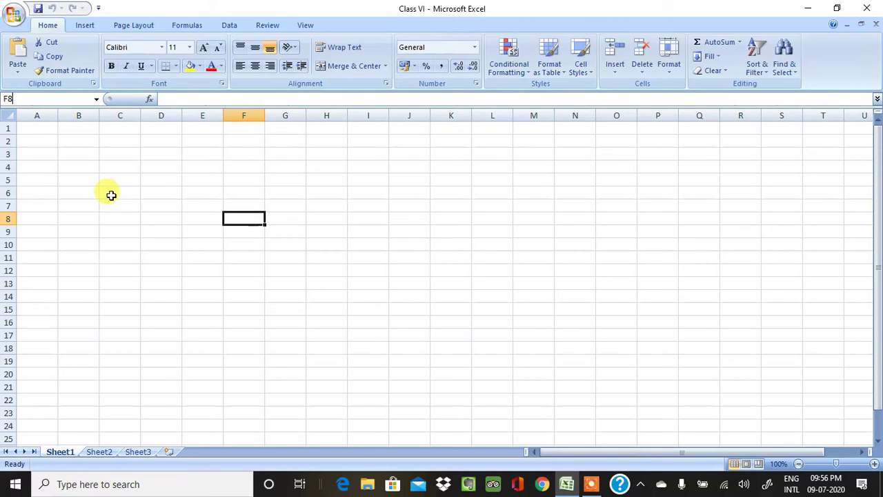
{"action": "left_click", "coordinate": [463, 211]}
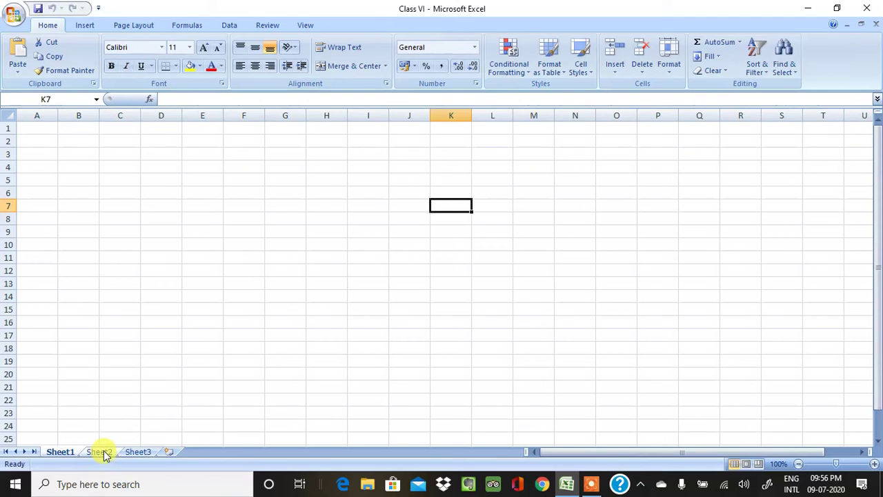
Look through Sheet2 and Sheet3, then return to Sheet1.
{"action": "left_click", "coordinate": [103, 453]}
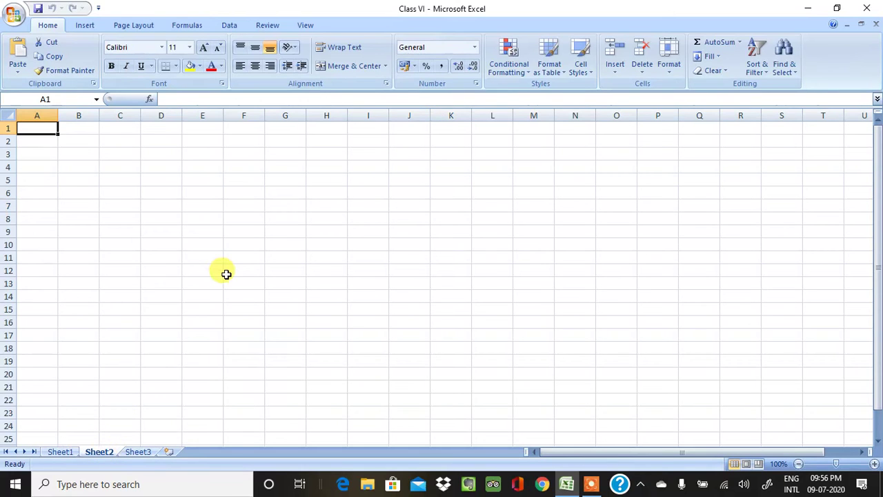
{"action": "left_click", "coordinate": [193, 218]}
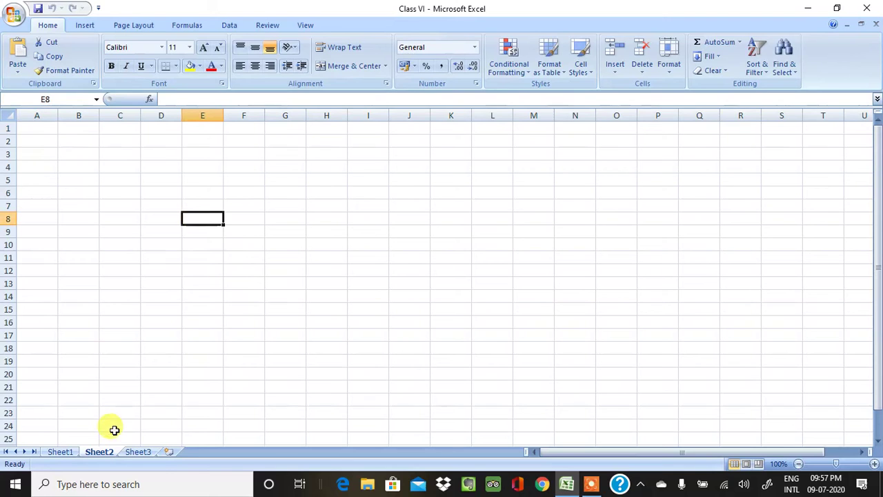
{"action": "left_click", "coordinate": [131, 454]}
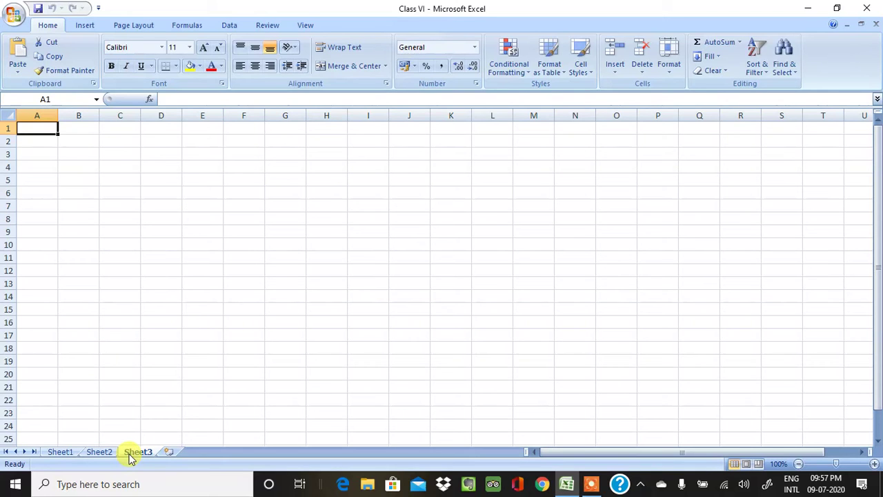
{"action": "left_click", "coordinate": [233, 234]}
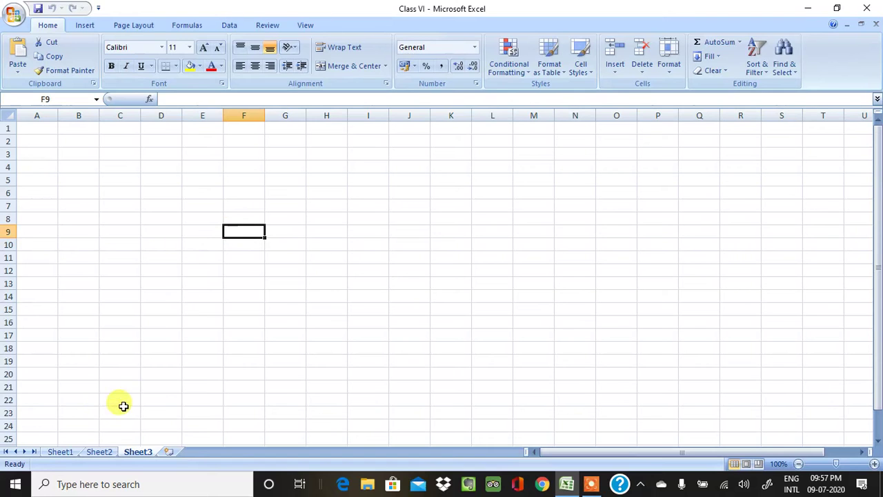
{"action": "left_click", "coordinate": [105, 453]}
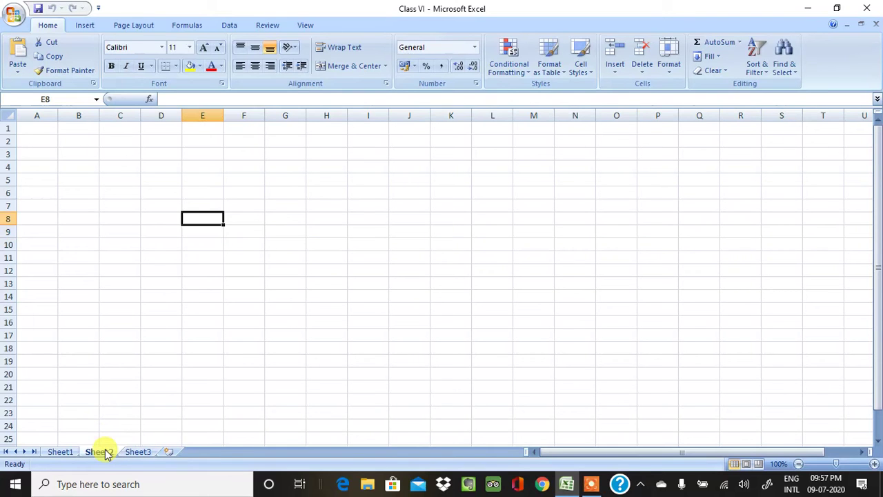
{"action": "left_click", "coordinate": [62, 451]}
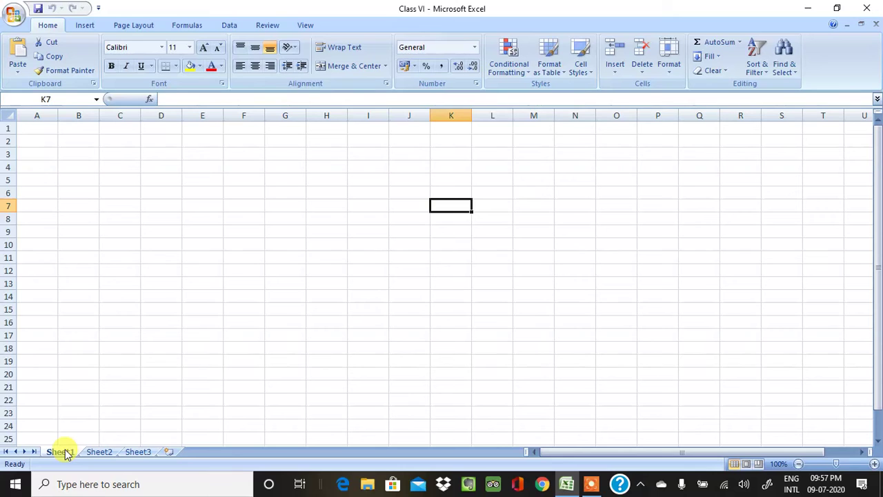
Enter the heading 'Marks' in F5 and set it to font size 28.
{"action": "left_click", "coordinate": [235, 181]}
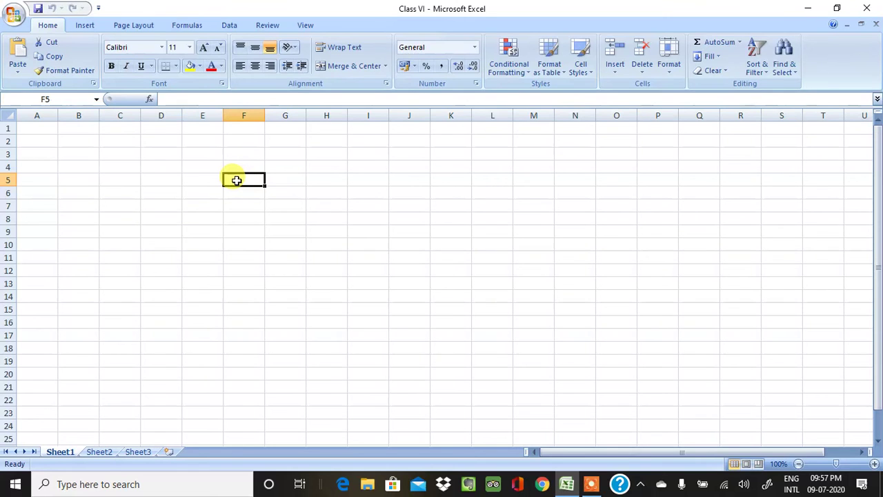
{"action": "type", "text": "Marks"}
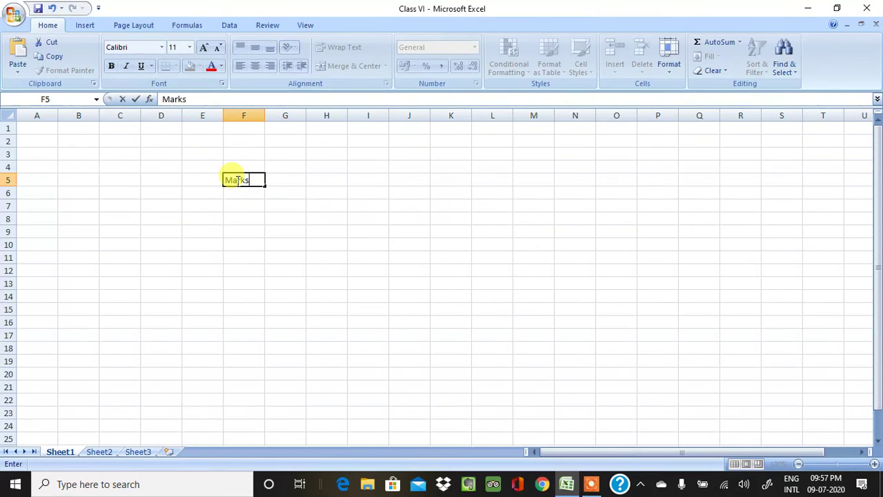
{"action": "left_click", "coordinate": [279, 204]}
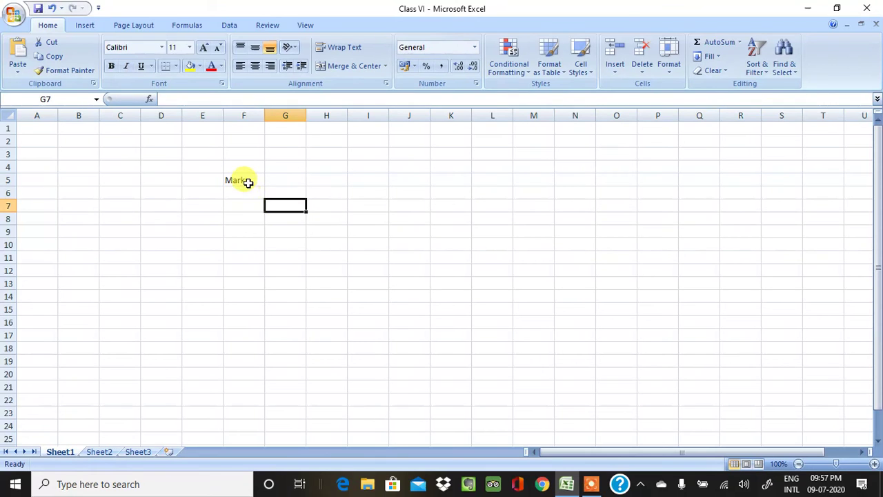
{"action": "left_click", "coordinate": [249, 184]}
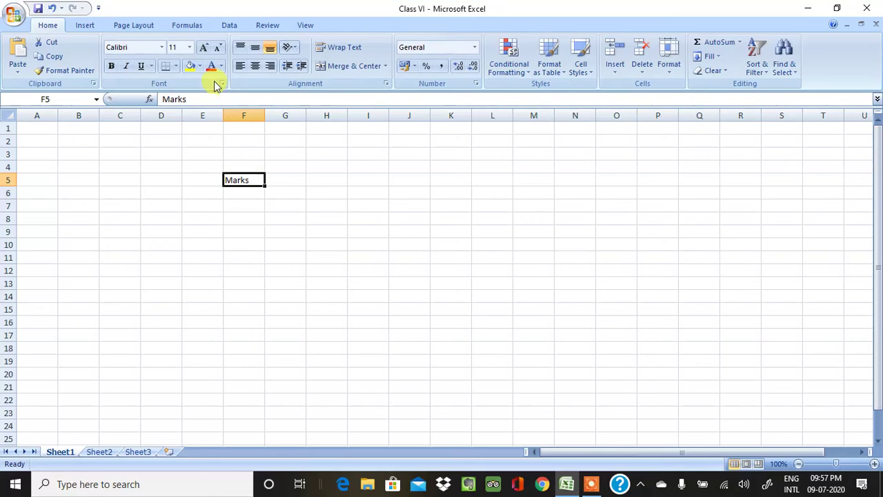
{"action": "left_click", "coordinate": [190, 47]}
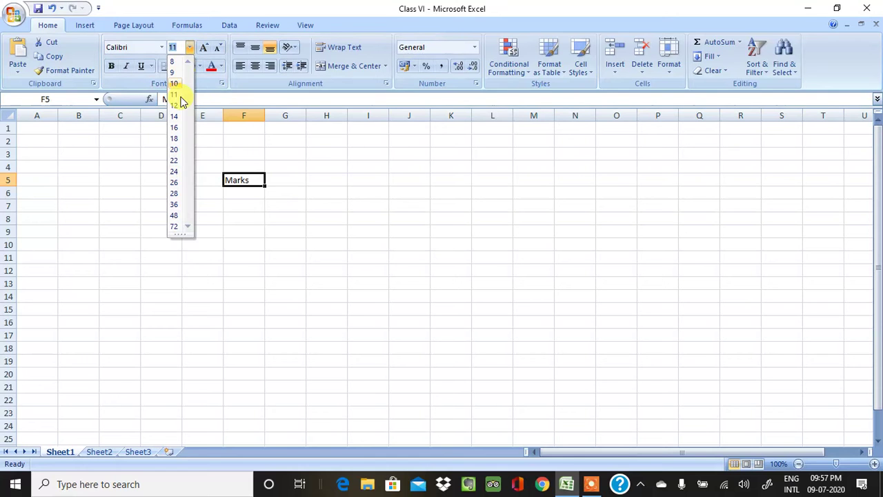
{"action": "left_click", "coordinate": [175, 195]}
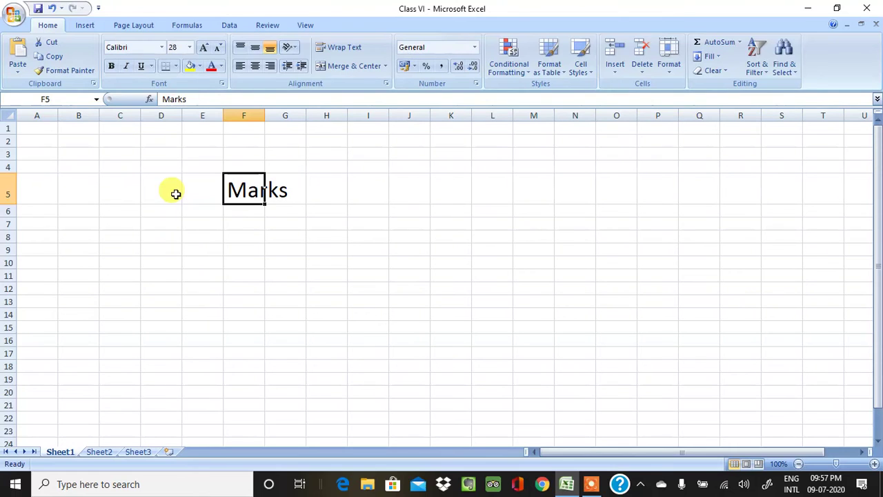
Widen column F so the Marks heading fits.
{"action": "left_click", "coordinate": [248, 249]}
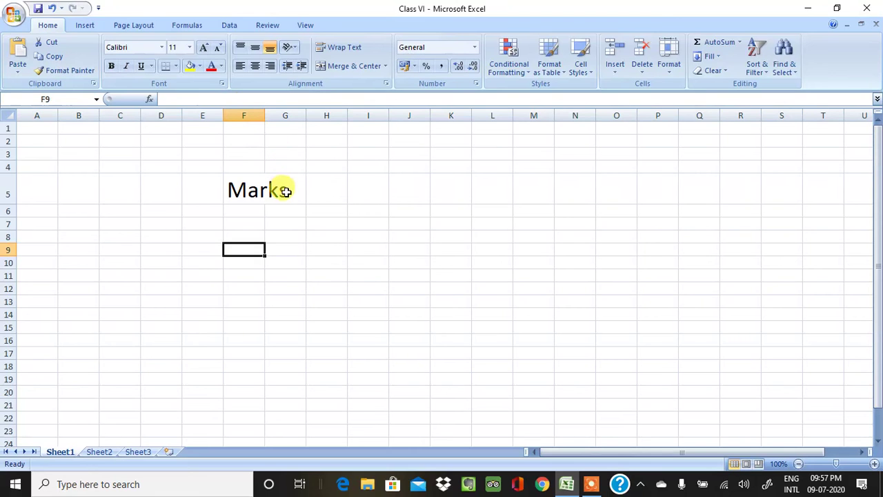
{"action": "left_click_drag", "start_coordinate": [264, 116], "coordinate": [299, 115]}
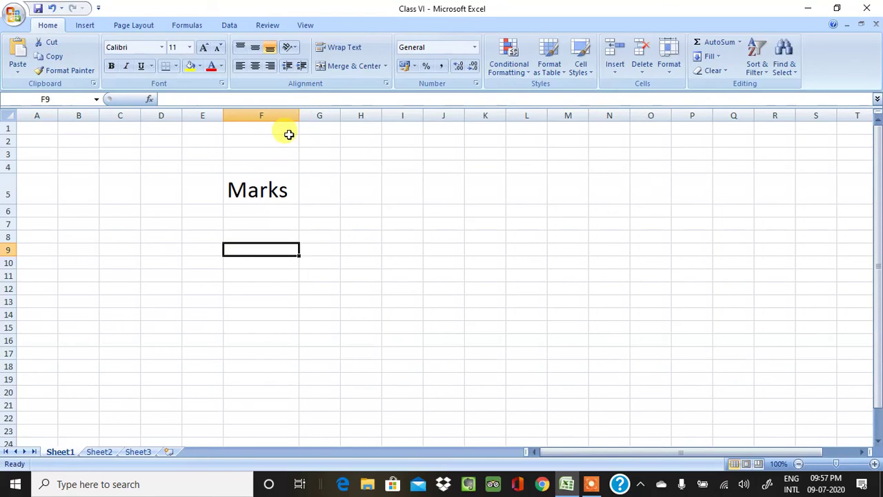
{"action": "left_click", "coordinate": [256, 196]}
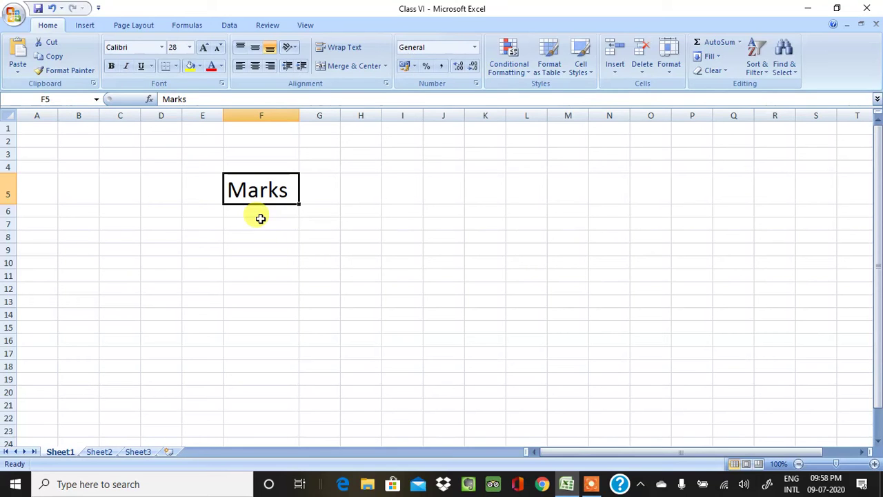
{"action": "left_click", "coordinate": [261, 224]}
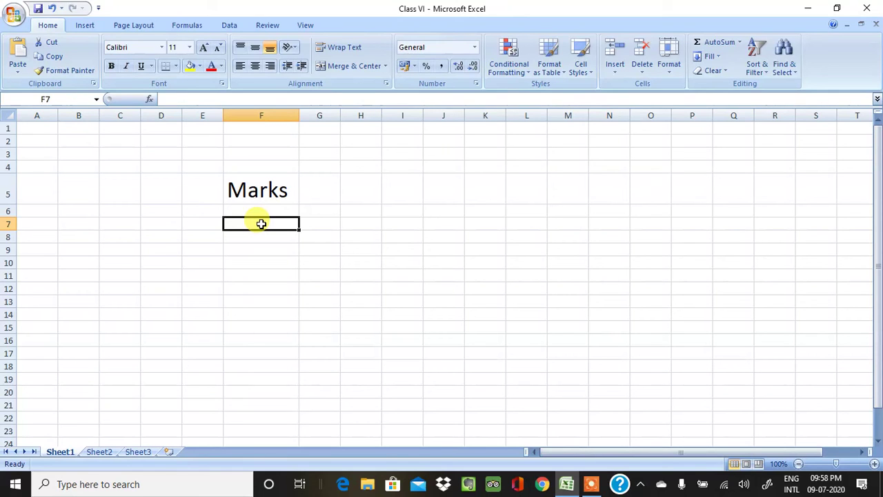
Enter the marks 45, 56, 38, 28, 50, 100 and 26 down F7:F13.
{"action": "type", "text": "45"}
{"action": "key", "text": "Return"}
{"action": "type", "text": "56"}
{"action": "key", "text": "Return"}
{"action": "type", "text": "38"}
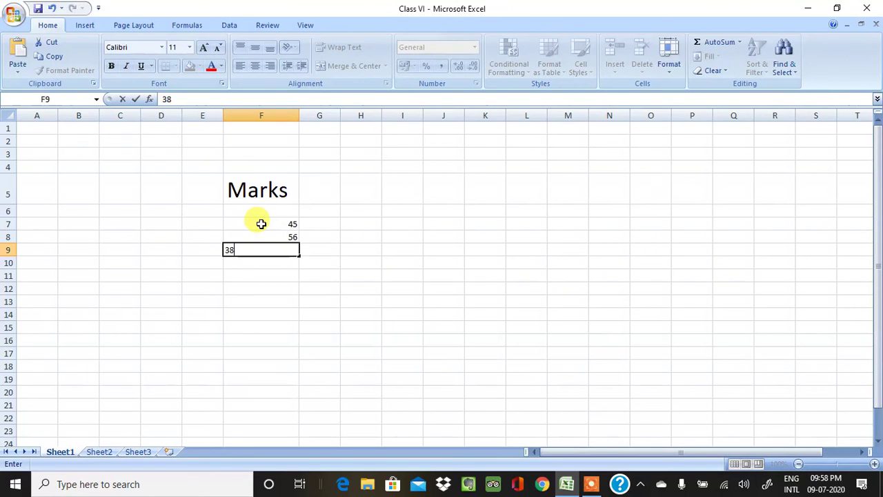
{"action": "key", "text": "Return"}
{"action": "type", "text": "28"}
{"action": "key", "text": "Return"}
{"action": "type", "text": "50"}
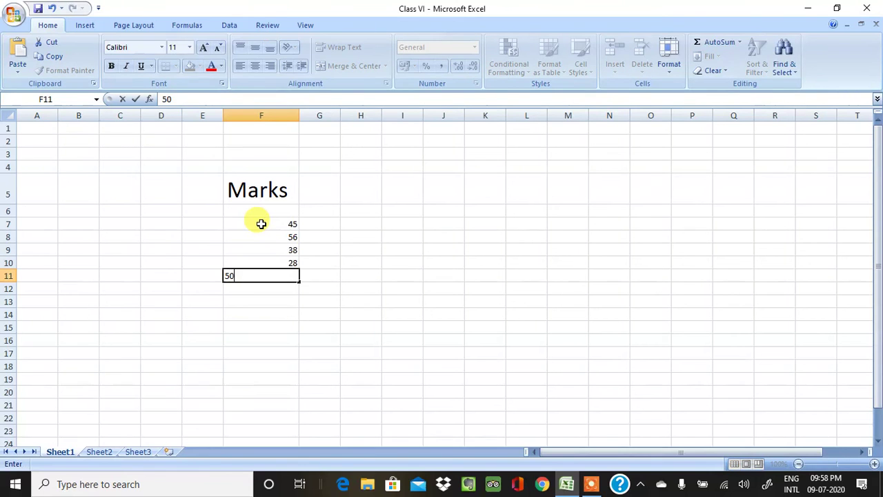
{"action": "key", "text": "Return"}
{"action": "type", "text": "100"}
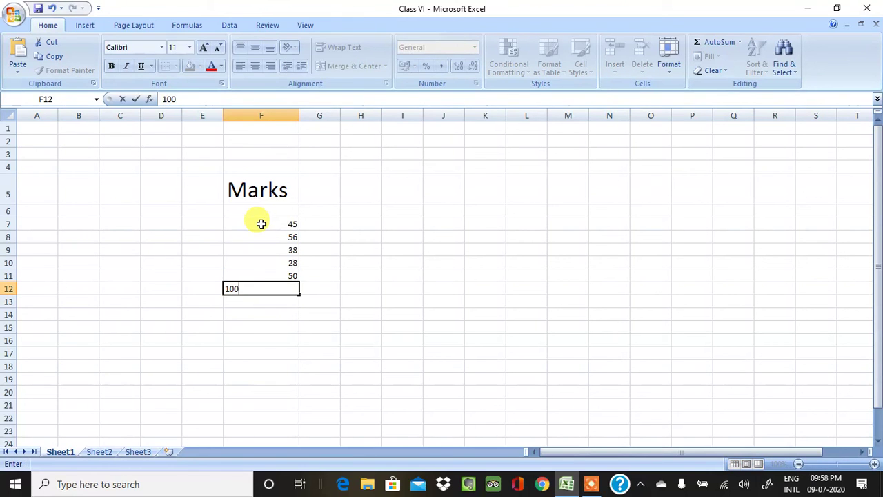
{"action": "key", "text": "Return"}
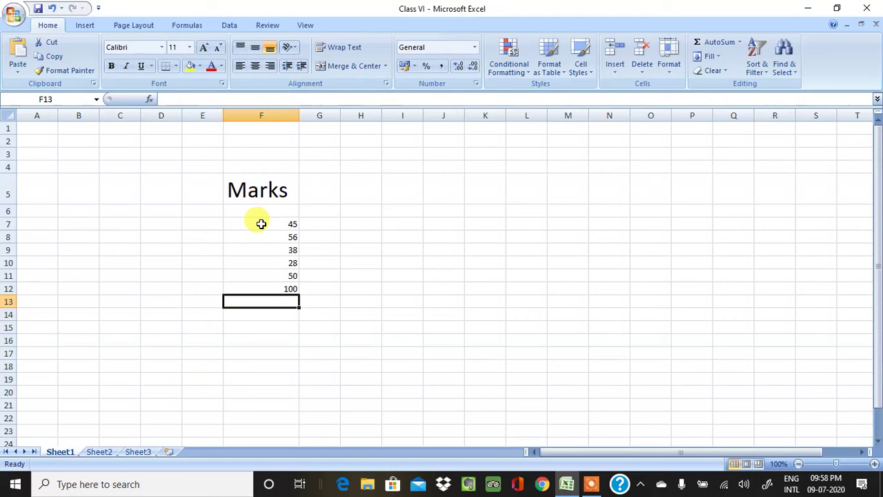
{"action": "type", "text": "26"}
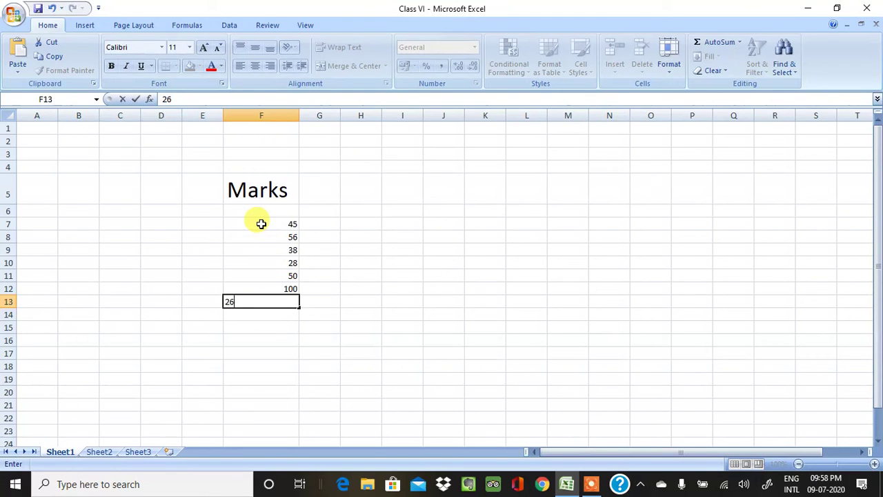
{"action": "key", "text": "Return"}
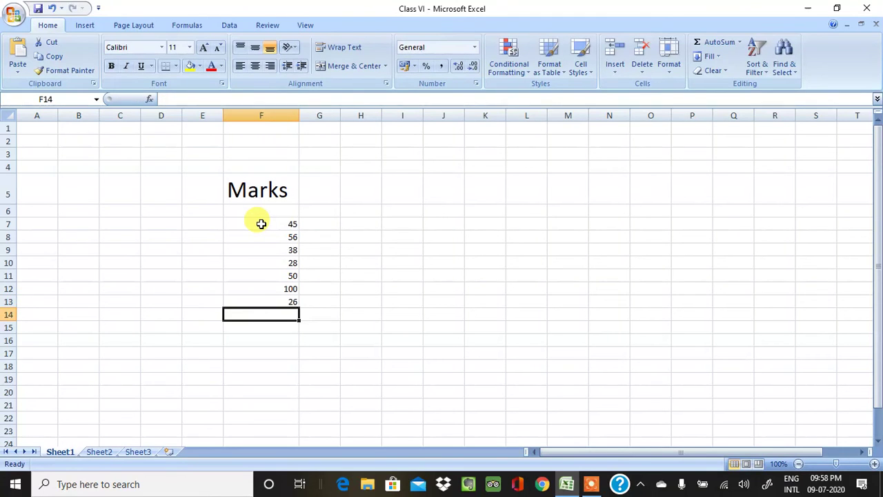
Set the marks in F7:F13 to font size 20.
{"action": "left_click", "coordinate": [260, 223]}
{"action": "key", "text": "shift+Down"}
{"action": "key", "text": "shift+Down"}
{"action": "key", "text": "shift+Down"}
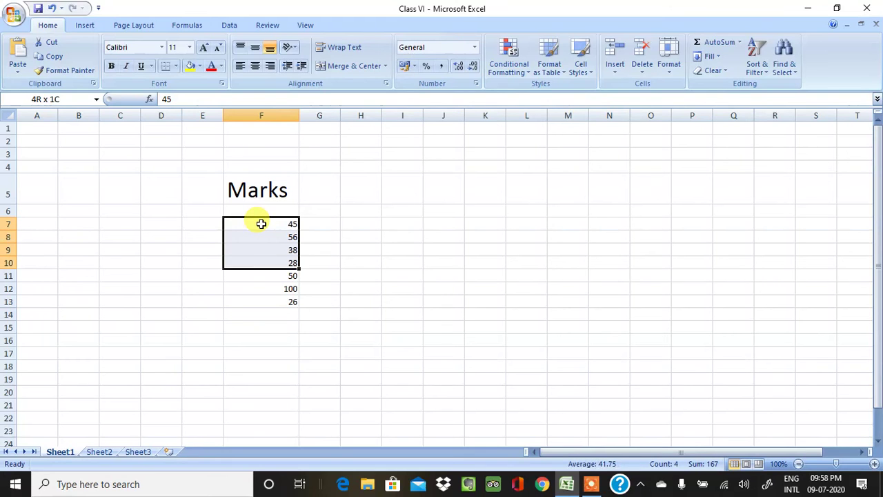
{"action": "key", "text": "shift+Down"}
{"action": "key", "text": "shift+Down"}
{"action": "key", "text": "shift+Down"}
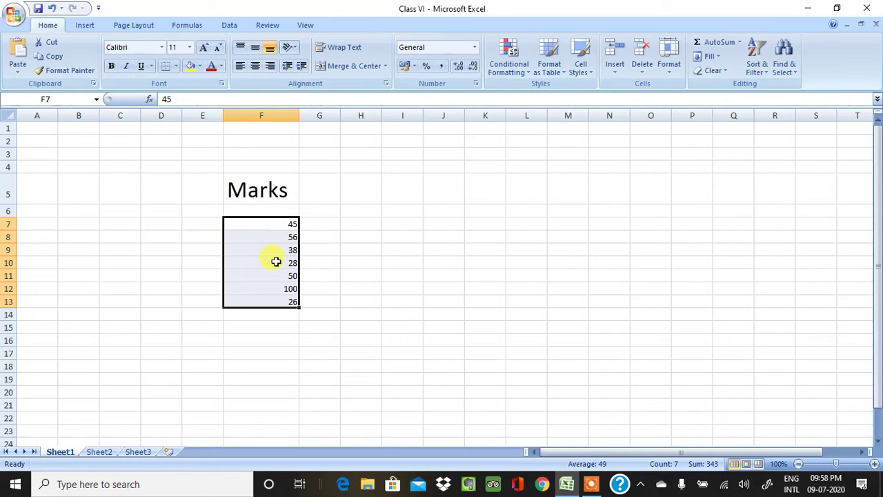
{"action": "left_click", "coordinate": [189, 48]}
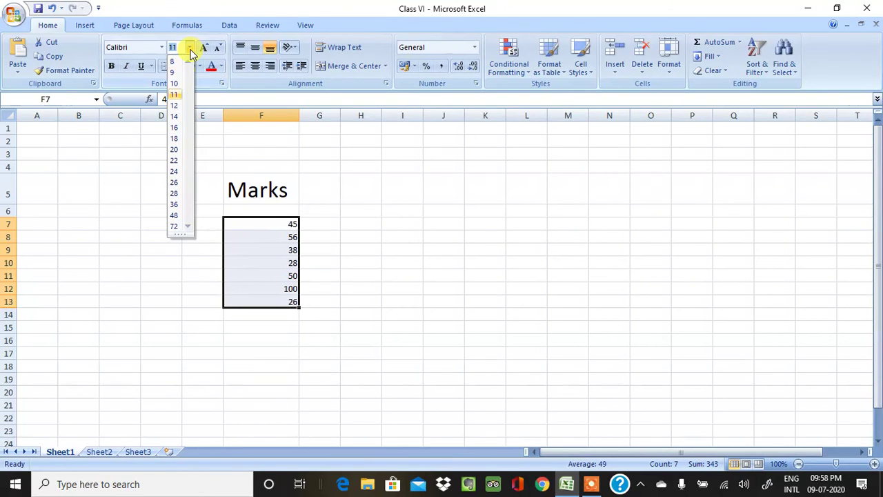
{"action": "left_click", "coordinate": [173, 150]}
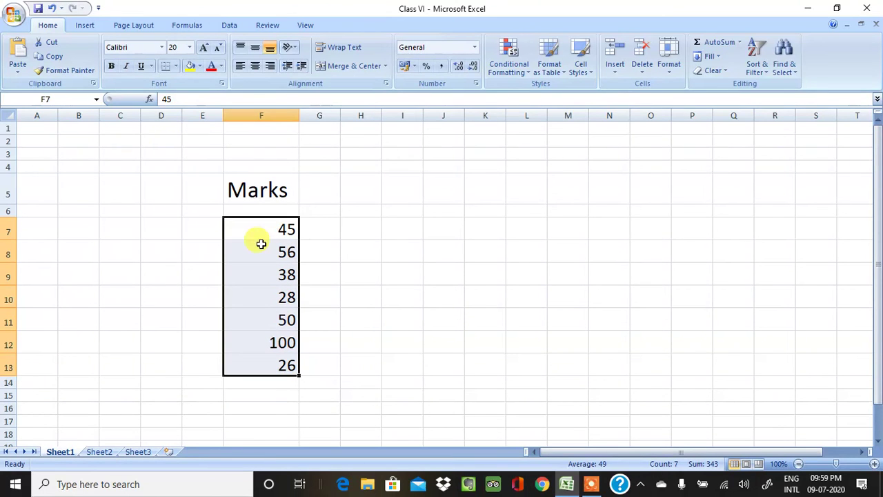
{"action": "left_click", "coordinate": [319, 250]}
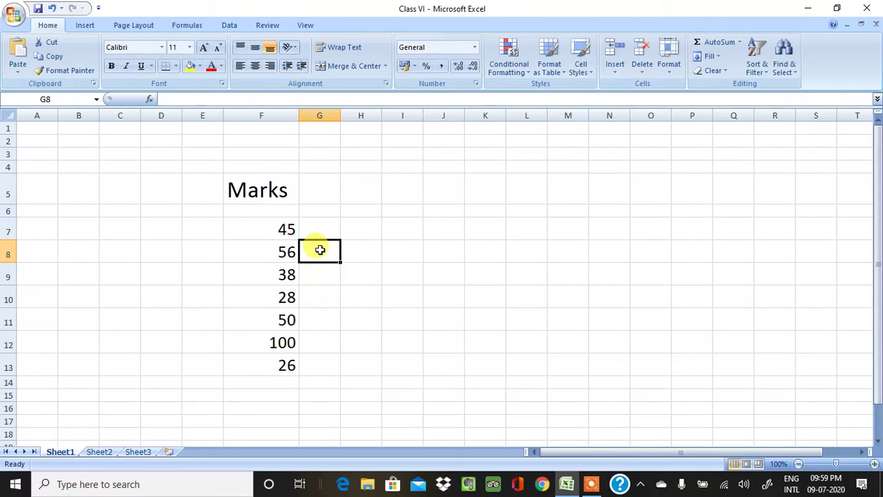
Give the Marks heading in F5 a light blue fill.
{"action": "left_click", "coordinate": [265, 190]}
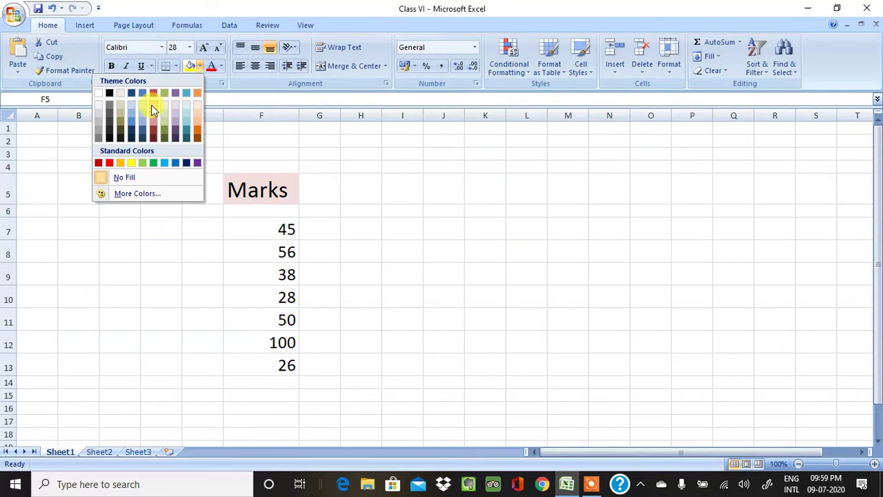
{"action": "left_click", "coordinate": [132, 120]}
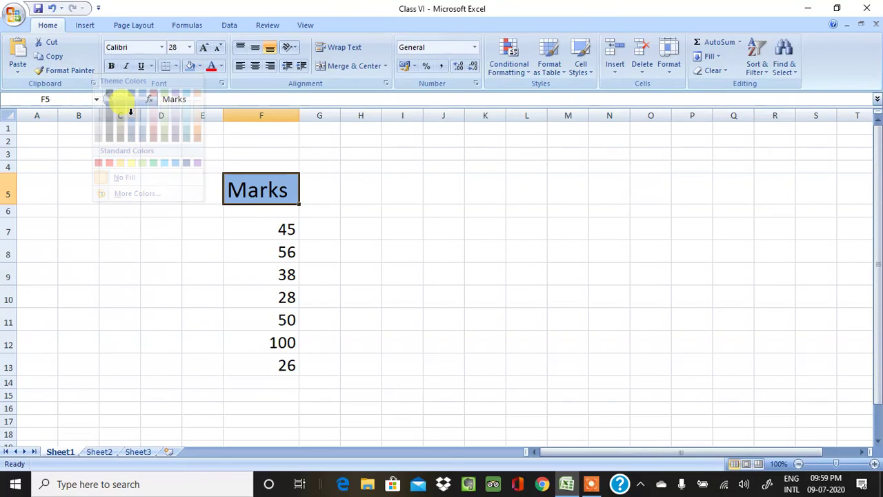
{"action": "left_click", "coordinate": [267, 352]}
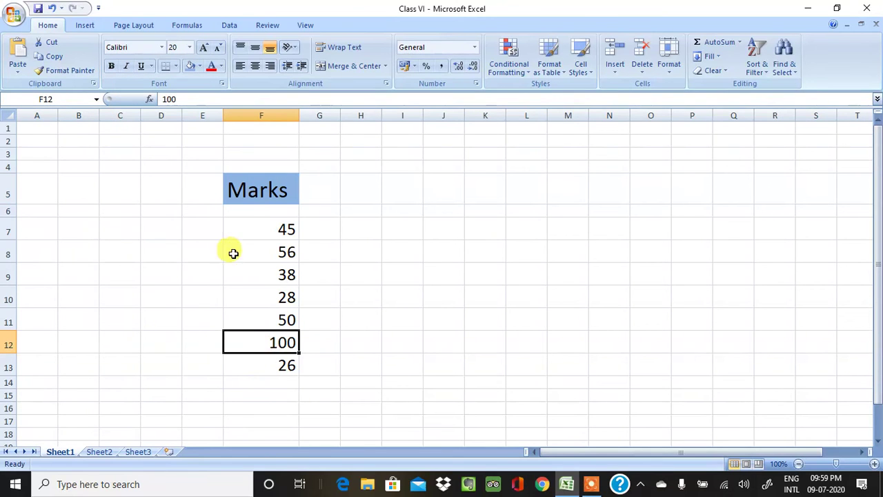
Fill the marks in F7:F13 with blue.
{"action": "left_click", "coordinate": [287, 228]}
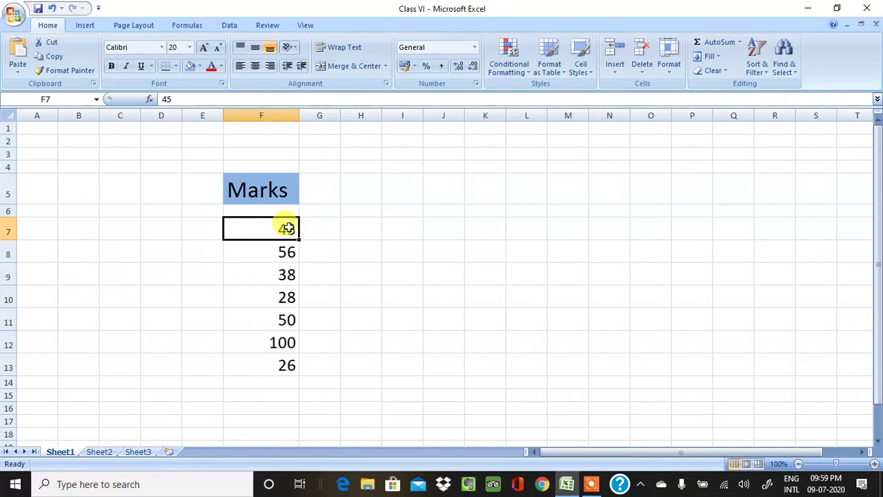
{"action": "key", "text": "shift+Down"}
{"action": "key", "text": "shift+Down"}
{"action": "key", "text": "shift+Down"}
{"action": "key", "text": "shift+Down"}
{"action": "key", "text": "shift+Down"}
{"action": "key", "text": "shift+Down"}
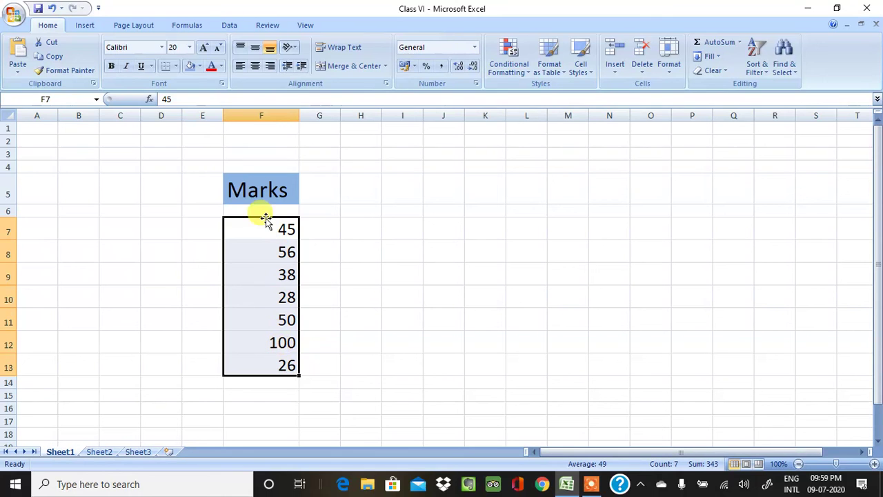
{"action": "left_click", "coordinate": [199, 68]}
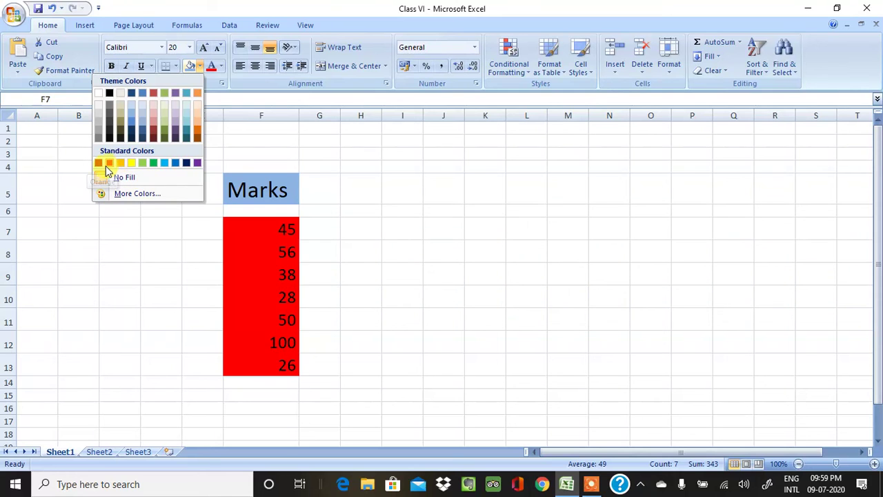
{"action": "left_click", "coordinate": [133, 125]}
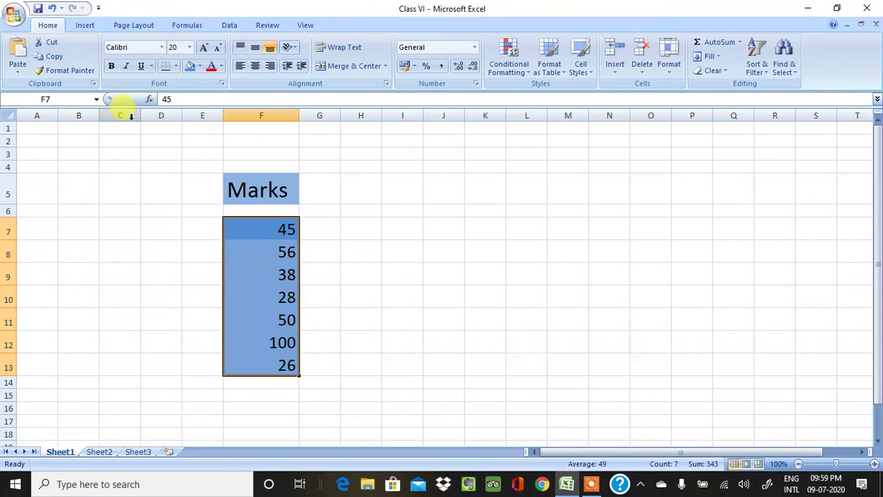
{"action": "left_click", "coordinate": [146, 222]}
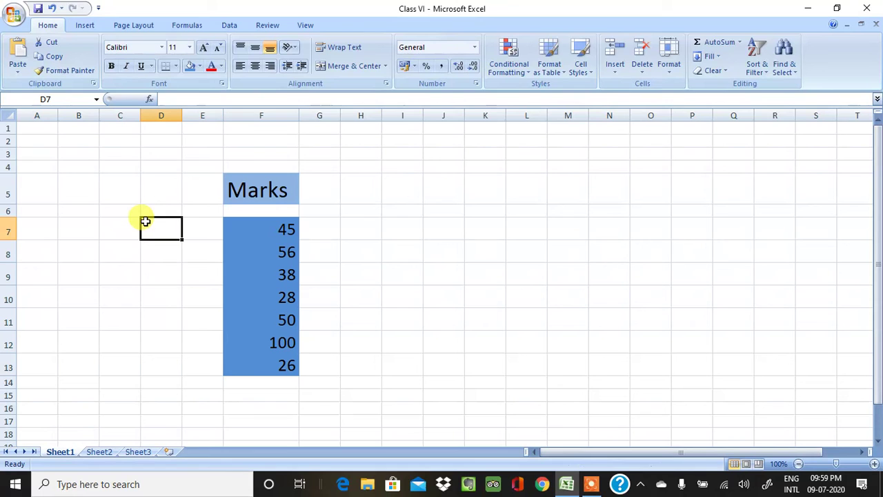
Apply All Borders to the Marks column range F5:F13.
{"action": "left_click", "coordinate": [407, 299]}
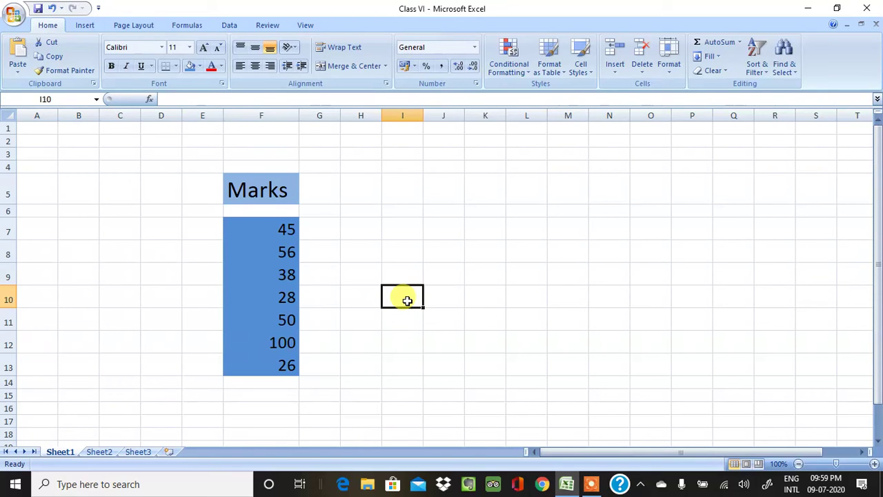
{"action": "left_click", "coordinate": [277, 191]}
{"action": "key", "text": "shift+Down"}
{"action": "key", "text": "shift+Down"}
{"action": "key", "text": "shift+Down"}
{"action": "key", "text": "shift+Down"}
{"action": "key", "text": "shift+Down"}
{"action": "key", "text": "shift+Down"}
{"action": "key", "text": "shift+Down"}
{"action": "key", "text": "shift+Down"}
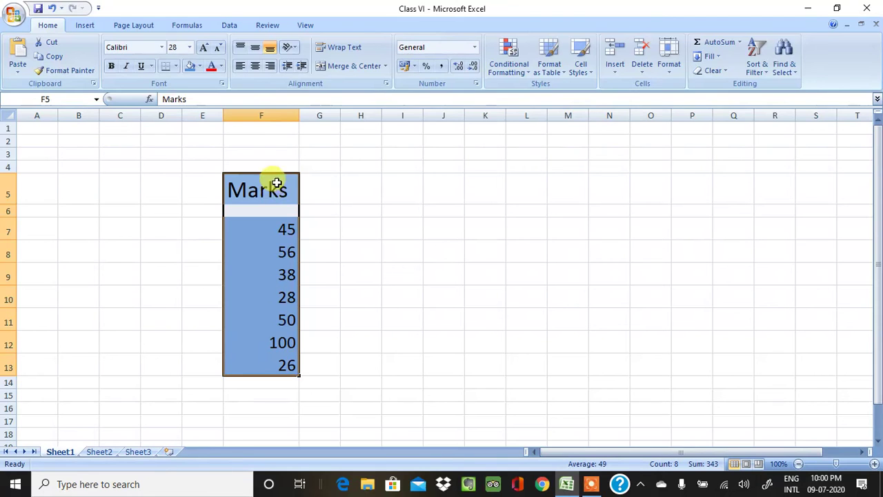
{"action": "left_click", "coordinate": [176, 67]}
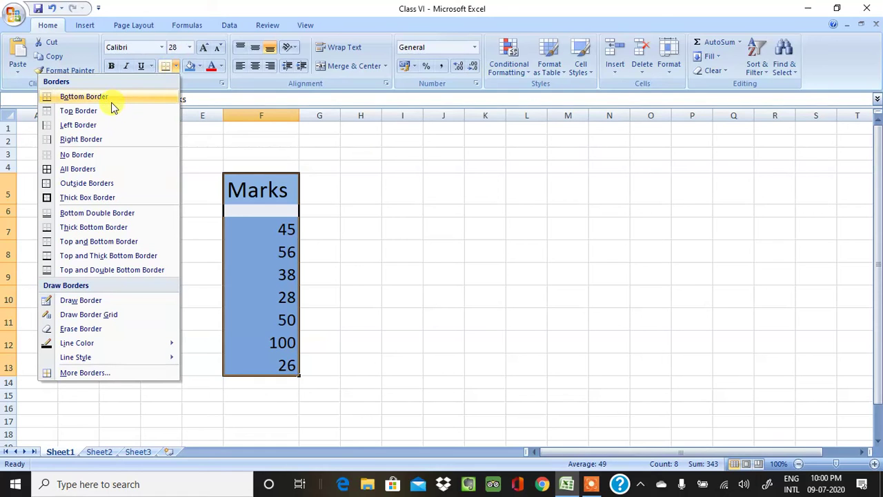
{"action": "left_click", "coordinate": [96, 168]}
{"action": "left_click", "coordinate": [334, 298]}
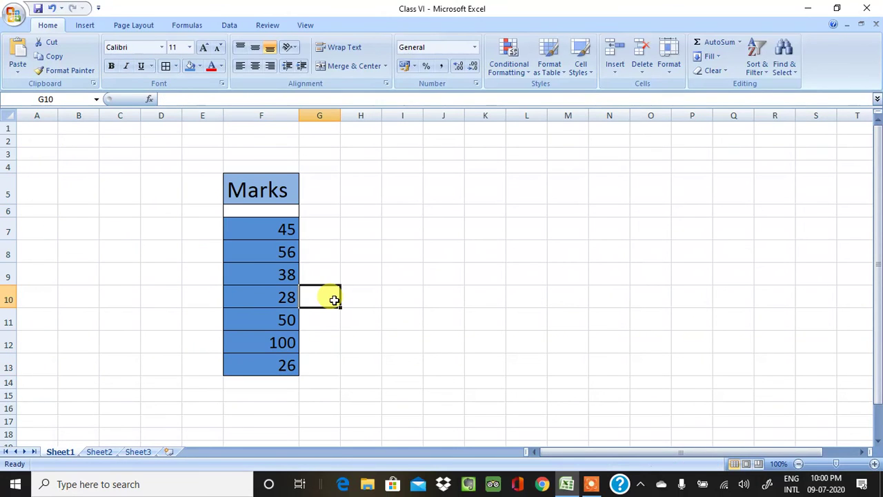
{"action": "left_click", "coordinate": [406, 381]}
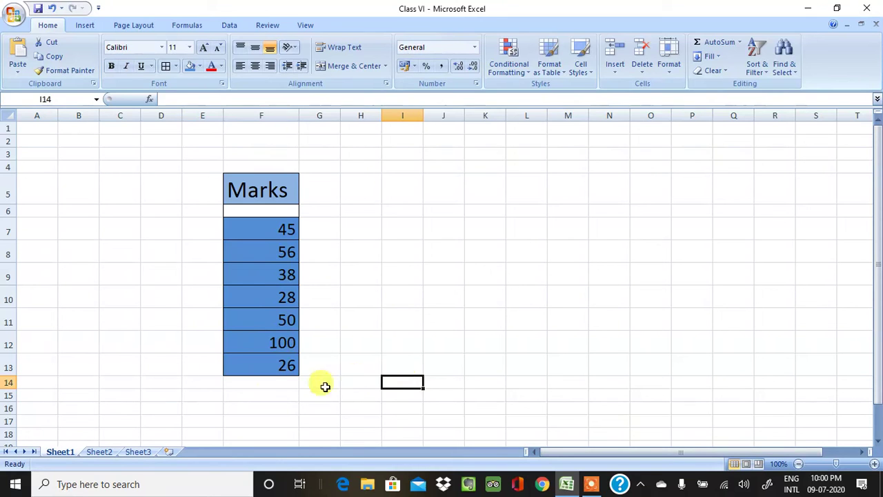
Put the label 'SUM' in D15 at font size 22 and begin a formula in F15.
{"action": "left_click", "coordinate": [166, 393]}
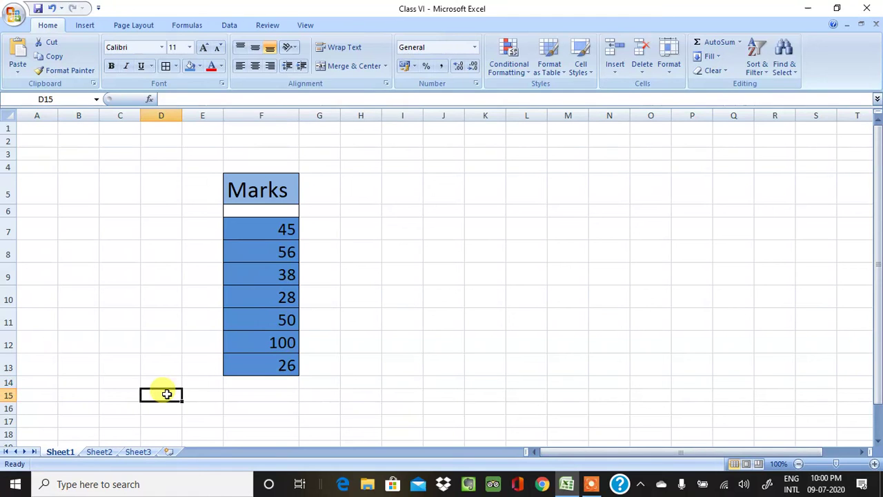
{"action": "type", "text": "SUM"}
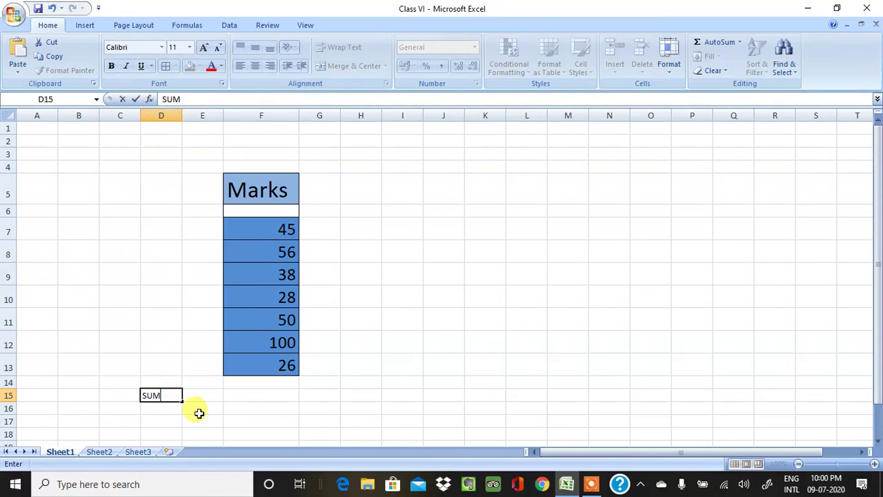
{"action": "left_click", "coordinate": [197, 412]}
{"action": "left_click", "coordinate": [160, 396]}
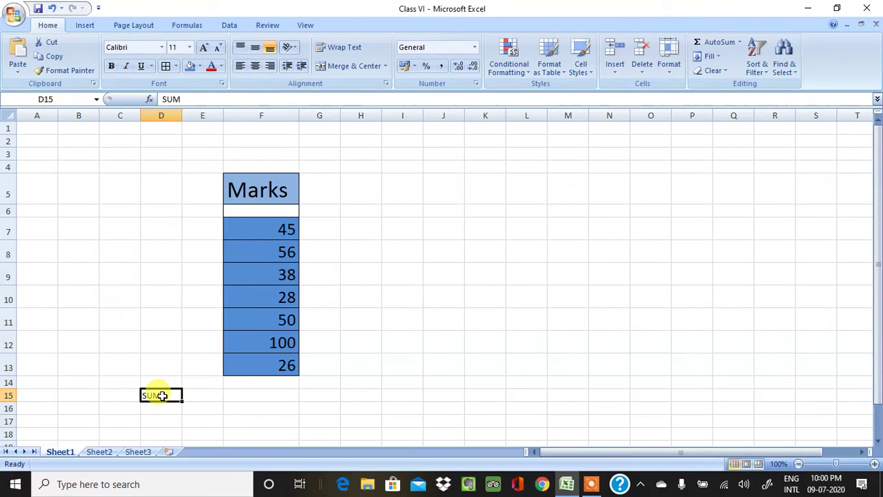
{"action": "left_click", "coordinate": [189, 47]}
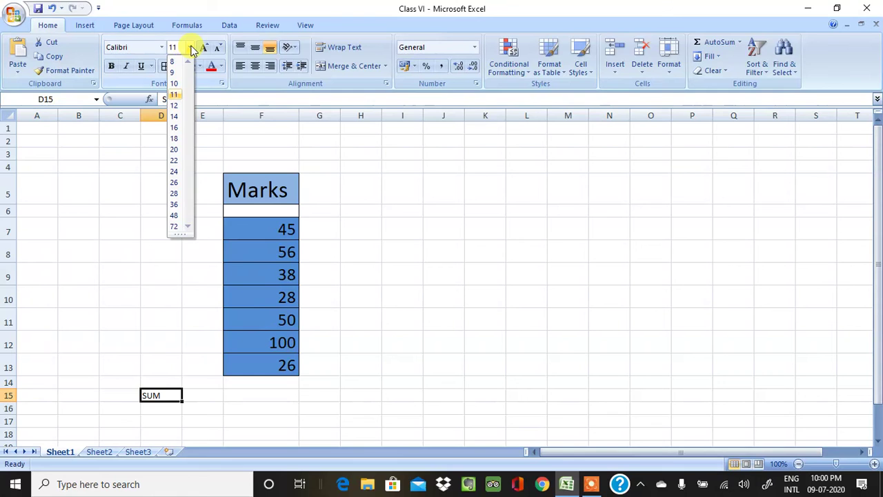
{"action": "left_click", "coordinate": [174, 160]}
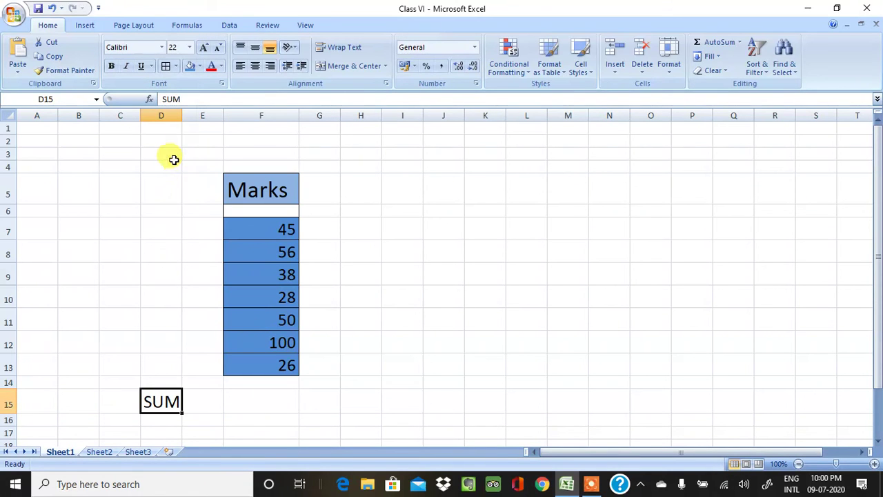
{"action": "left_click", "coordinate": [258, 402]}
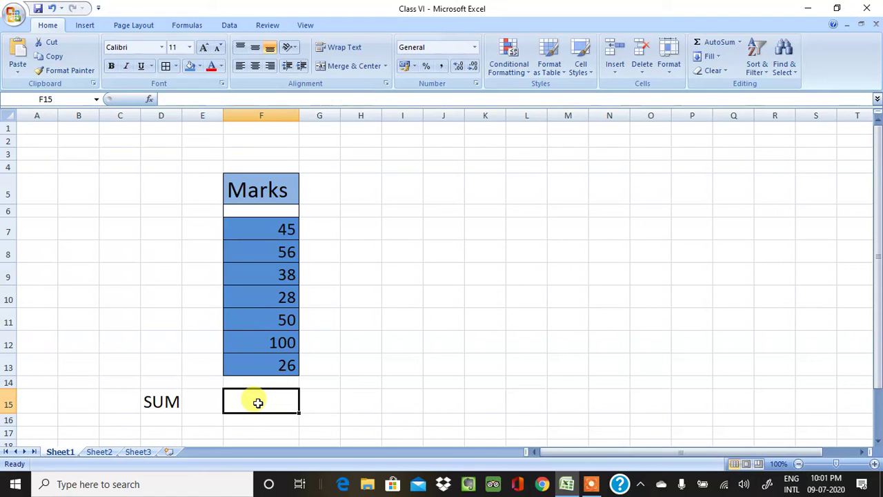
{"action": "type", "text": "="}
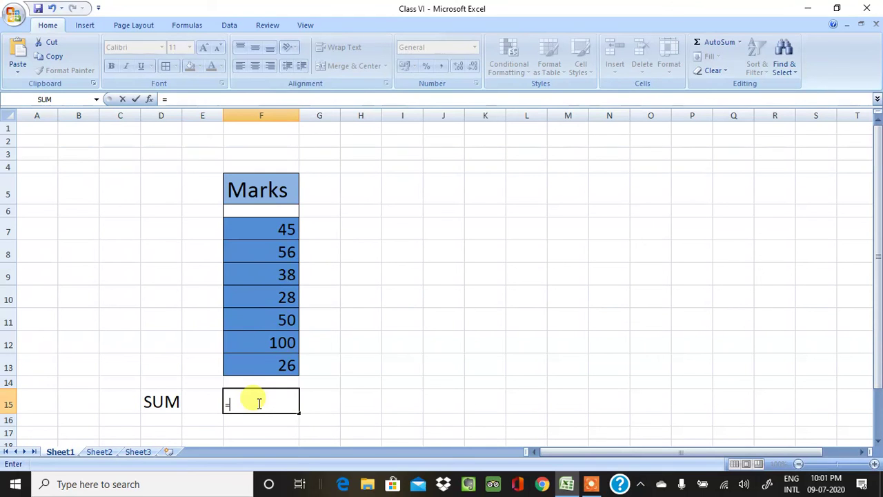
Complete =SUM(F7:F13) in F15 so it shows the total 343.
{"action": "type", "text": "sum"}
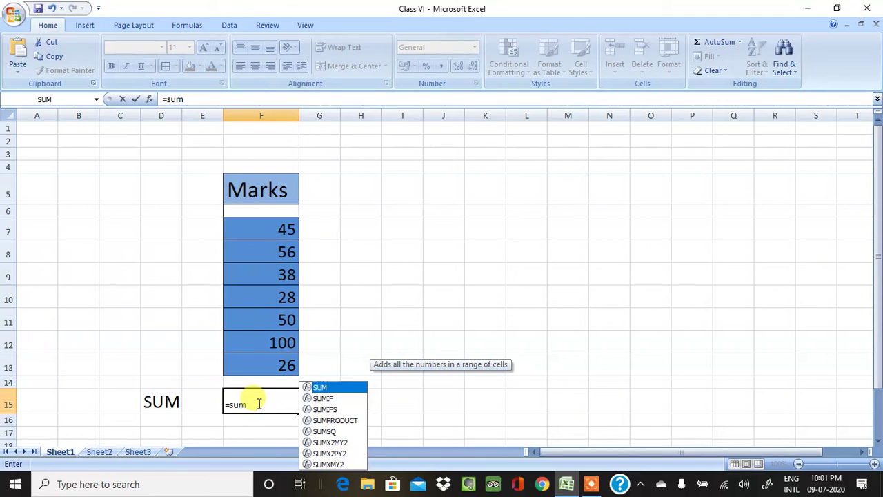
{"action": "type", "text": "("}
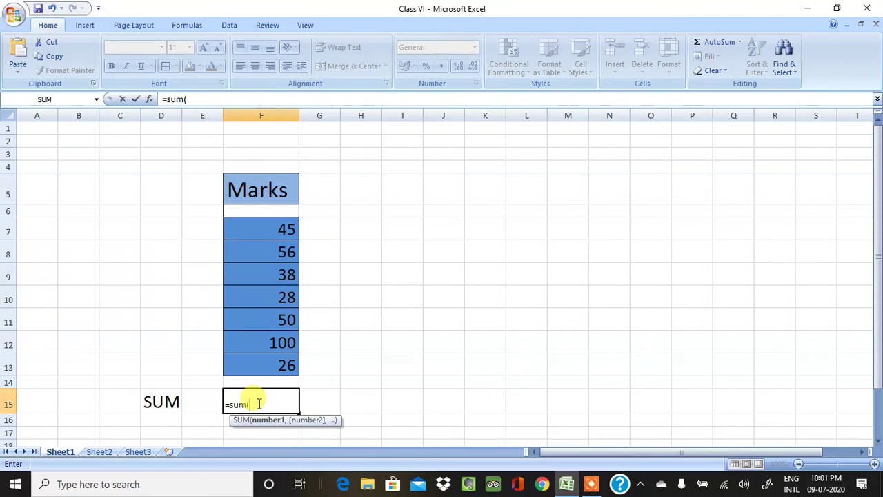
{"action": "left_click", "coordinate": [257, 223]}
{"action": "left_click_drag", "start_coordinate": [257, 223], "coordinate": [269, 355]}
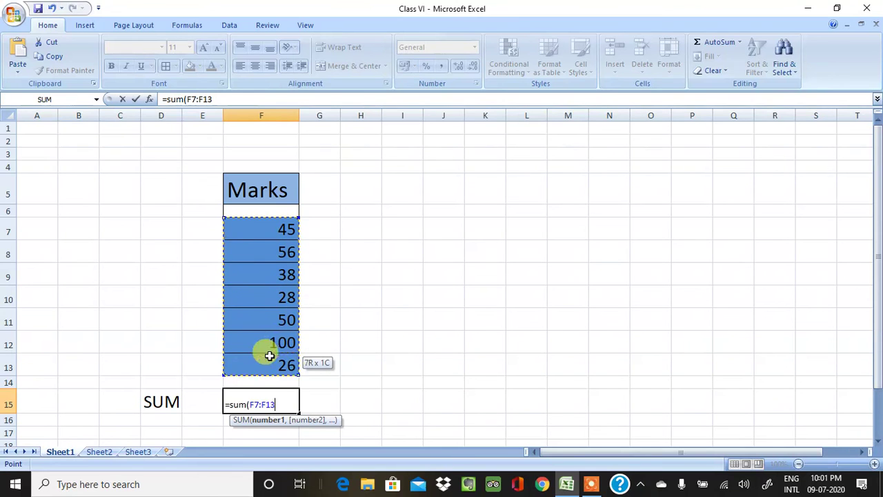
{"action": "left_click_drag", "start_coordinate": [269, 355], "coordinate": [270, 368]}
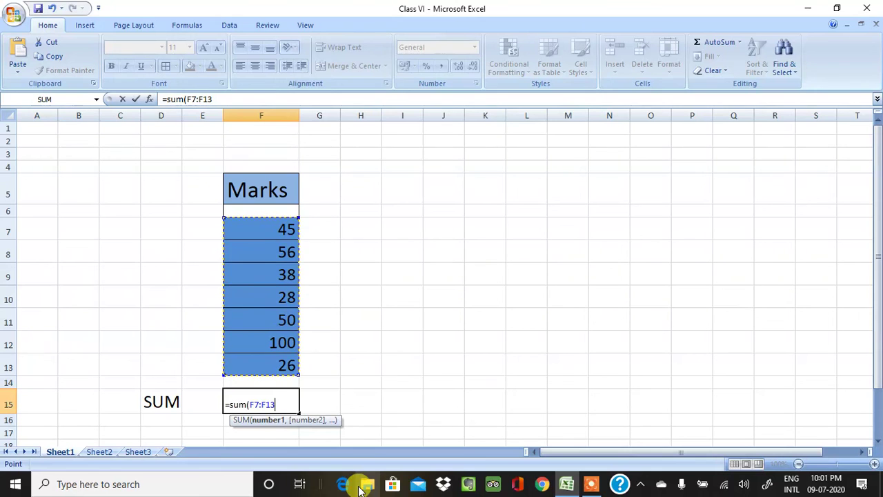
{"action": "type", "text": ")"}
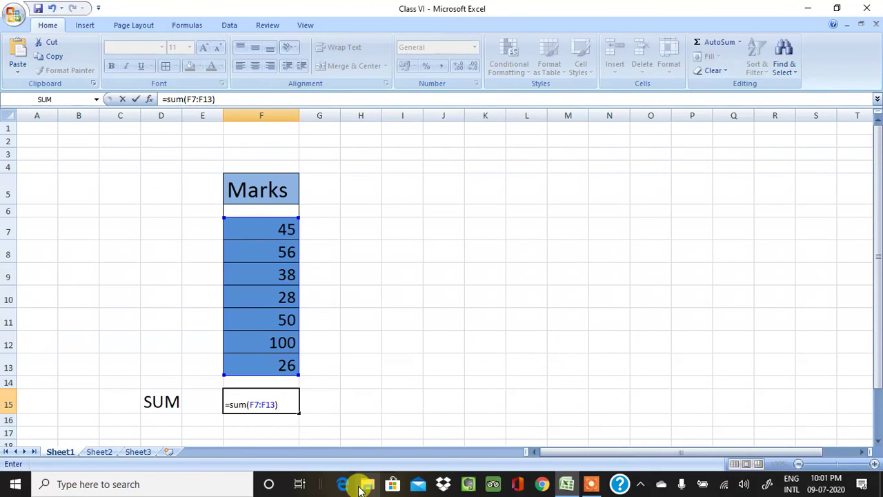
{"action": "key", "text": "Return"}
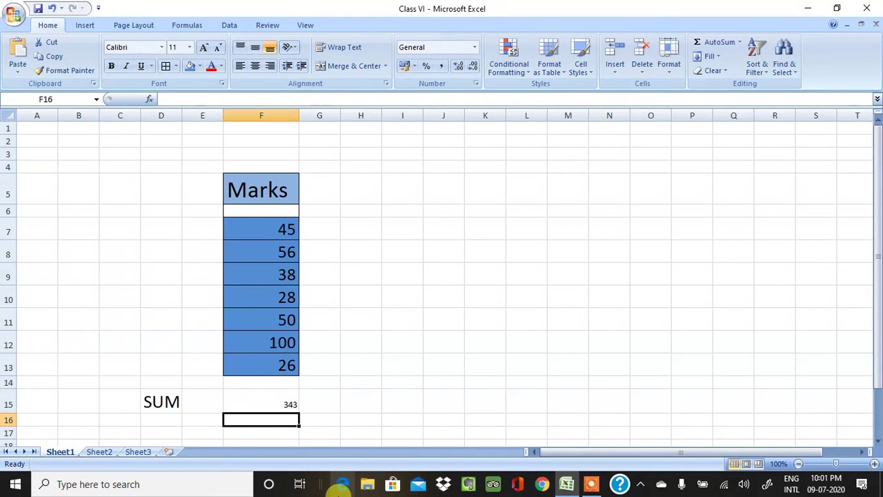
{"action": "left_click", "coordinate": [274, 404]}
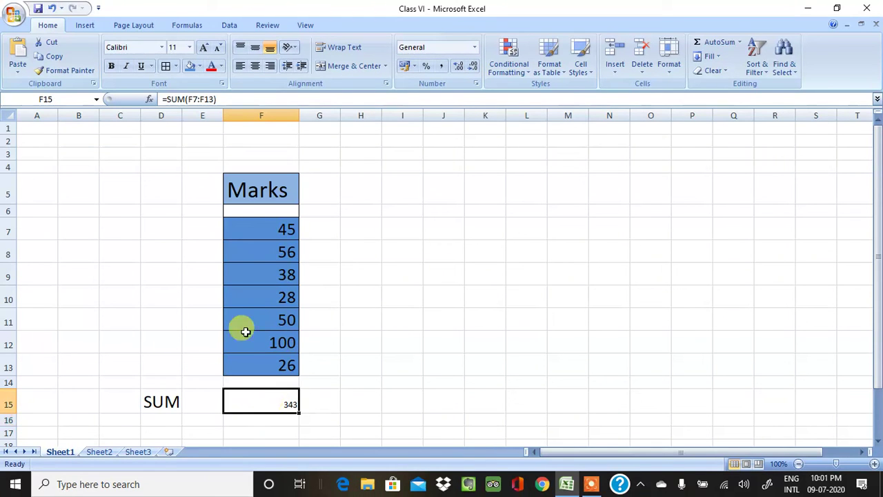
Set the 343 total in F15 to font size 24 and move to D17.
{"action": "left_click", "coordinate": [191, 48]}
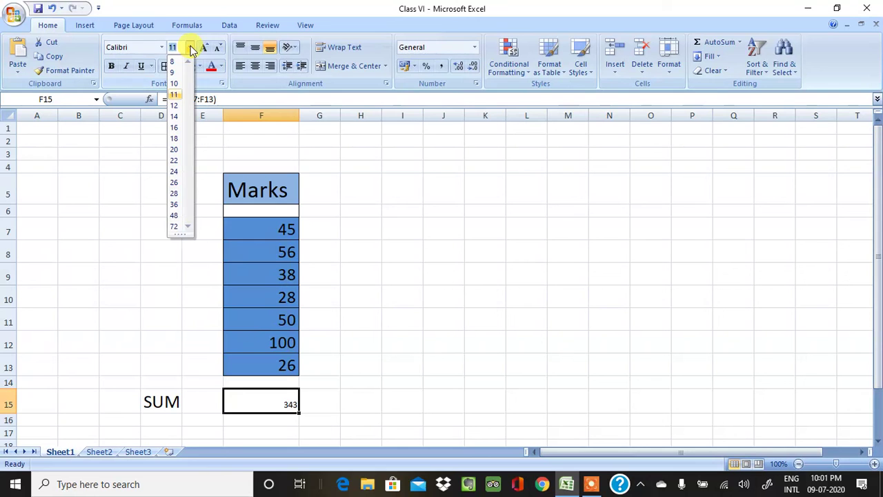
{"action": "left_click", "coordinate": [175, 170]}
{"action": "left_click", "coordinate": [313, 414]}
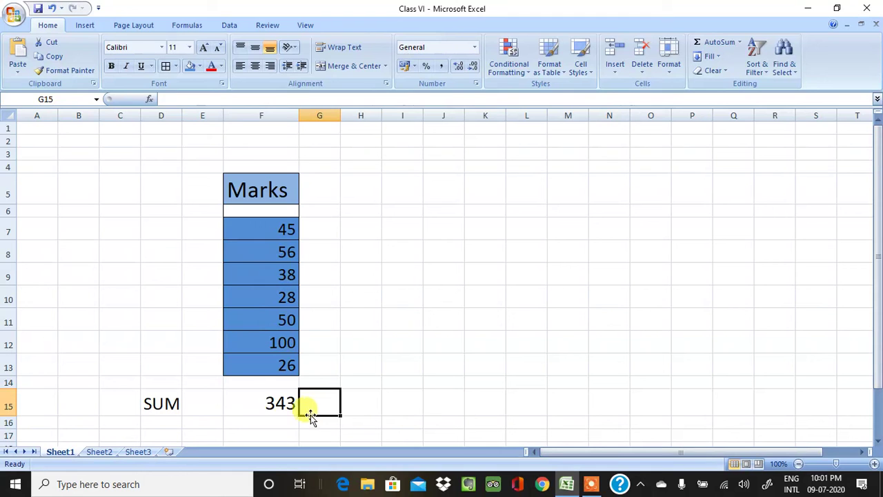
{"action": "left_click", "coordinate": [274, 403]}
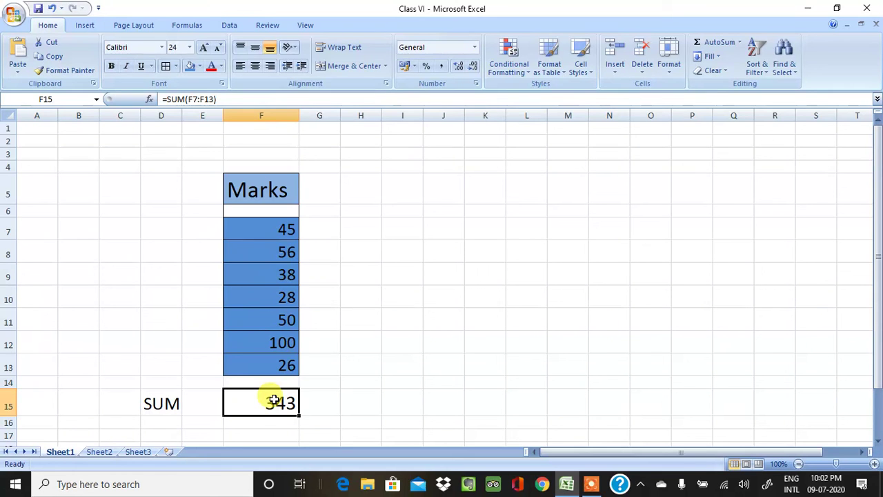
{"action": "key", "text": "Down"}
{"action": "key", "text": "Down"}
{"action": "key", "text": "Left"}
{"action": "key", "text": "Left"}
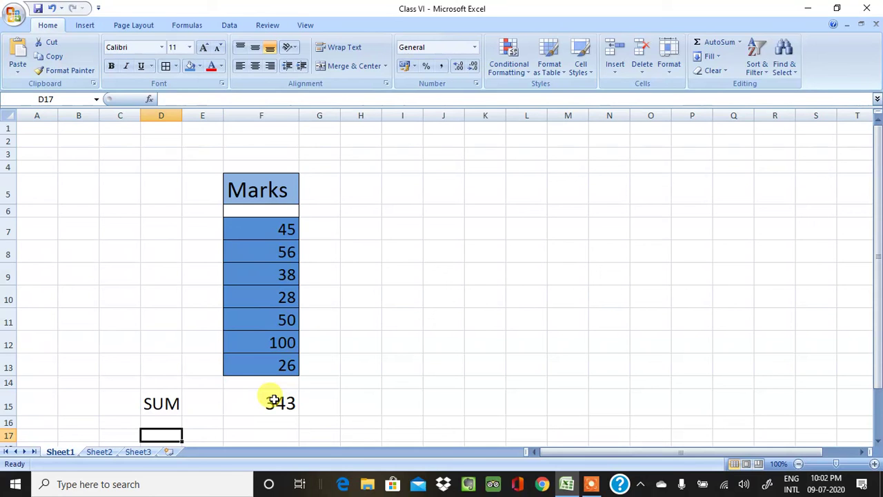
Type the label 'Maximum' in D17 and set it to font size 18.
{"action": "type", "text": "Maximum"}
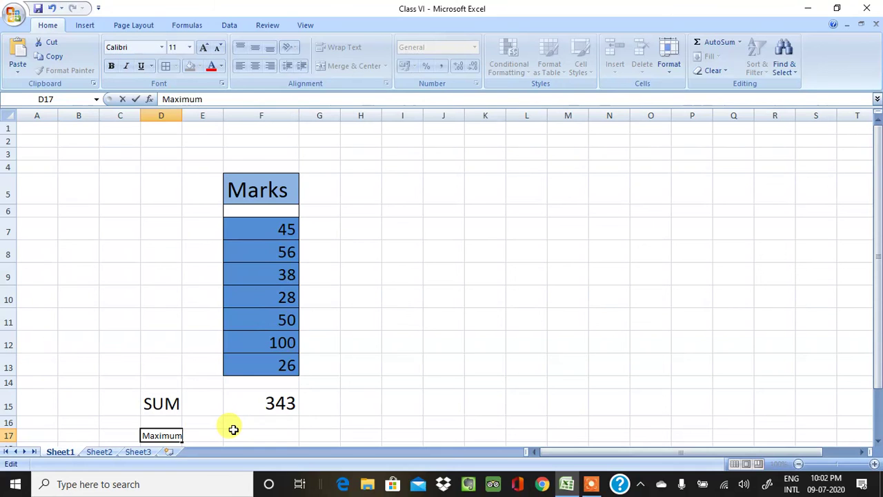
{"action": "key", "text": "Return"}
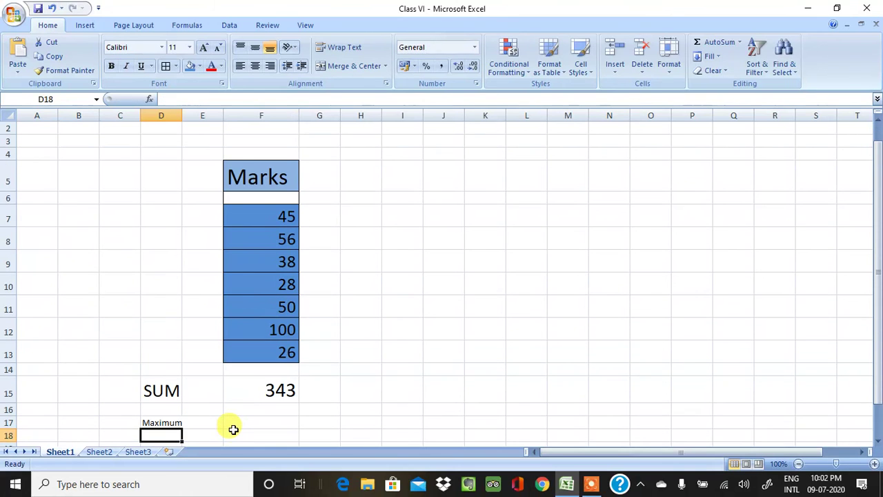
{"action": "left_click", "coordinate": [166, 422]}
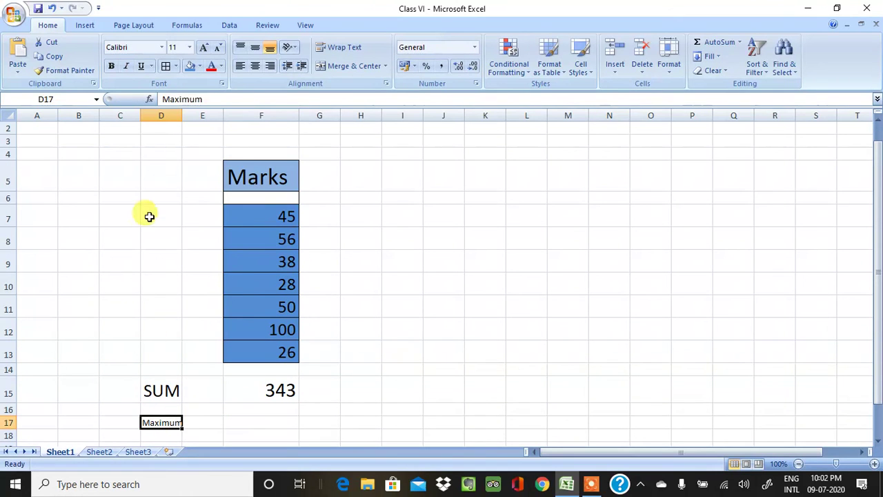
{"action": "left_click", "coordinate": [189, 47]}
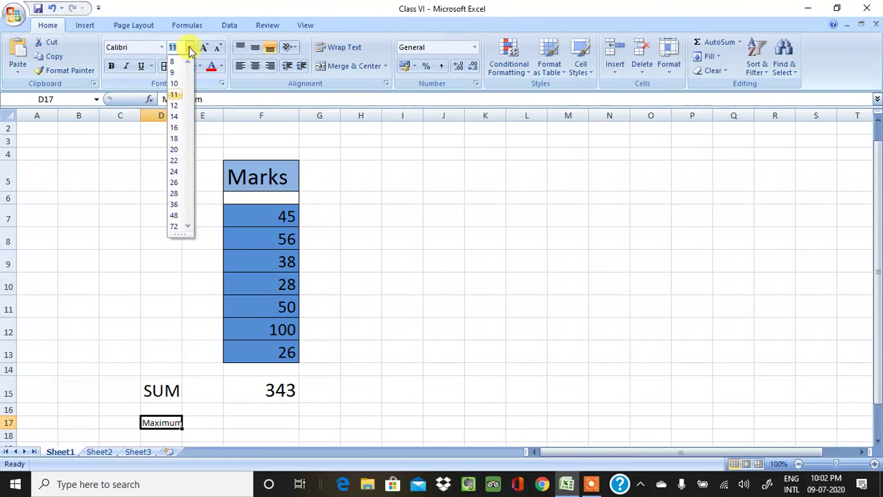
{"action": "left_click", "coordinate": [174, 140]}
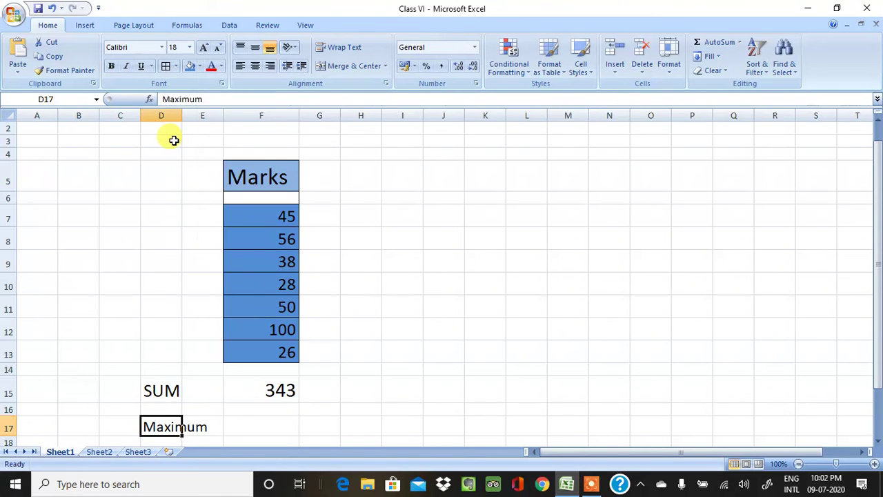
{"action": "left_click", "coordinate": [273, 420]}
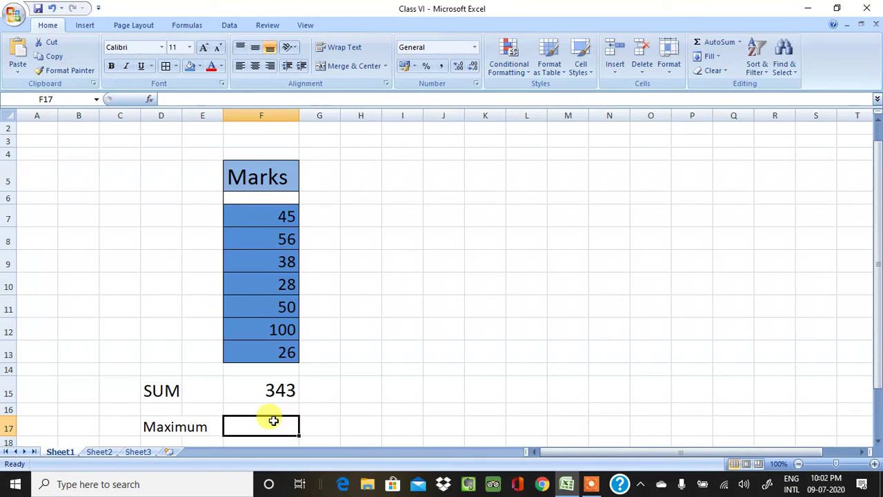
Enter =MAX(F7:F13) in F17 so it shows the highest mark, 100.
{"action": "type", "text": "="}
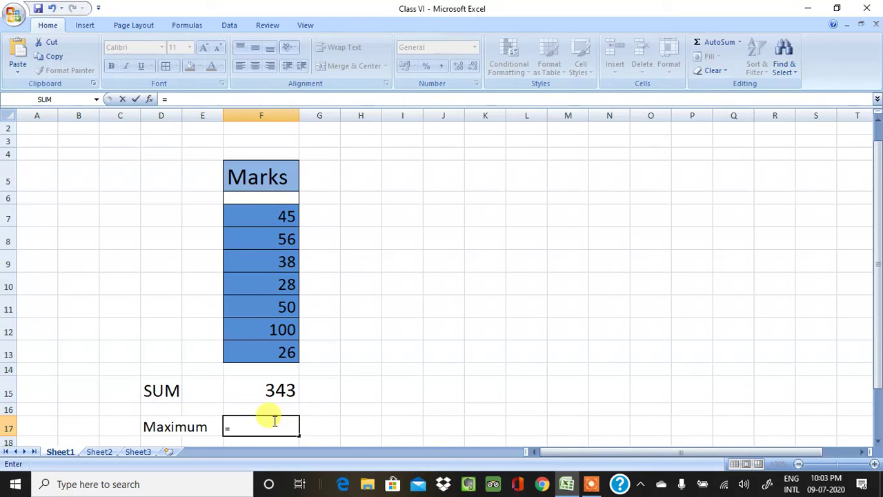
{"action": "type", "text": "max"}
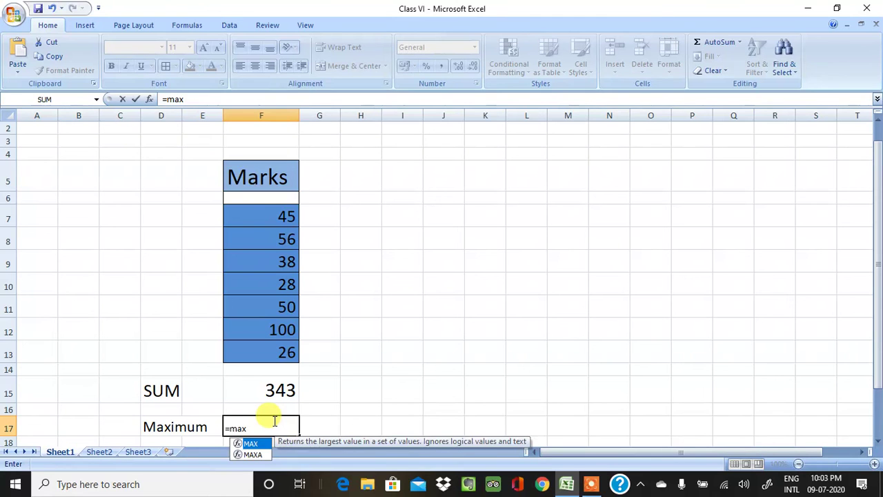
{"action": "type", "text": "("}
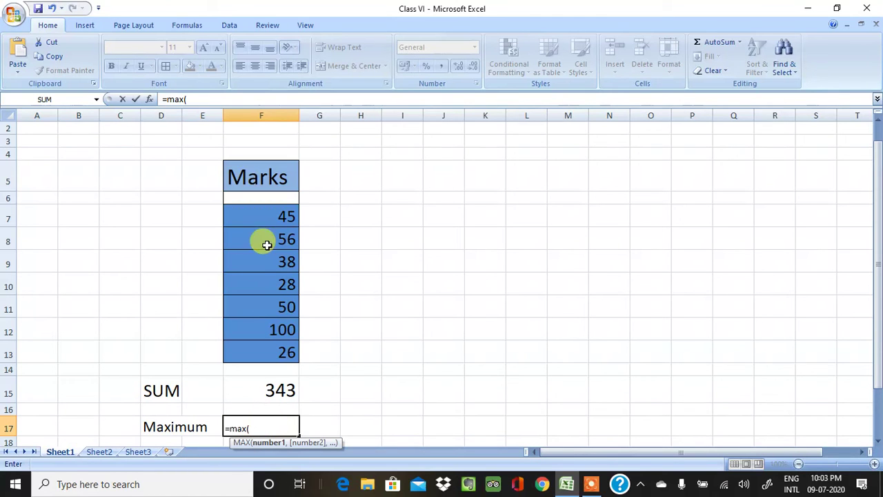
{"action": "left_click", "coordinate": [267, 208]}
{"action": "left_click_drag", "start_coordinate": [268, 209], "coordinate": [278, 351]}
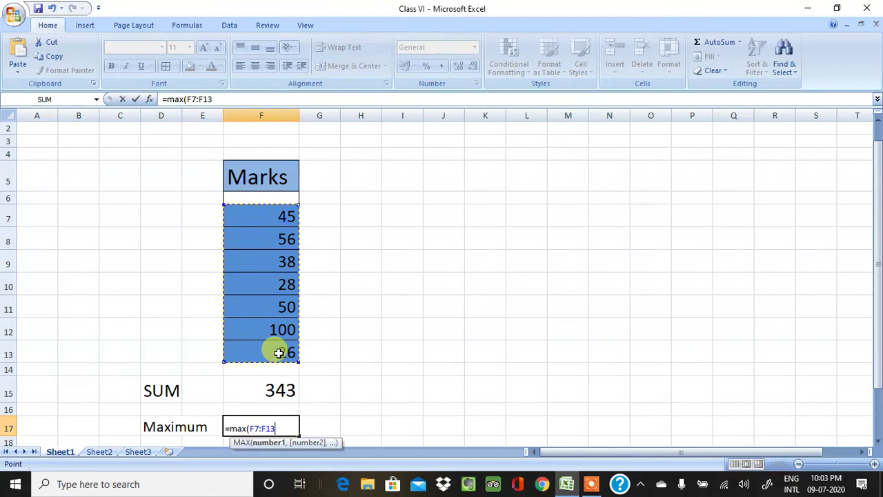
{"action": "type", "text": ")"}
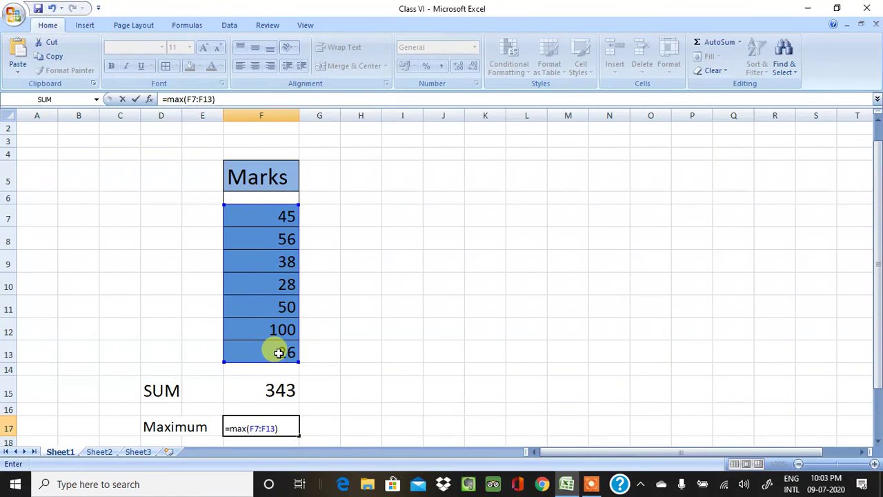
{"action": "key", "text": "Return"}
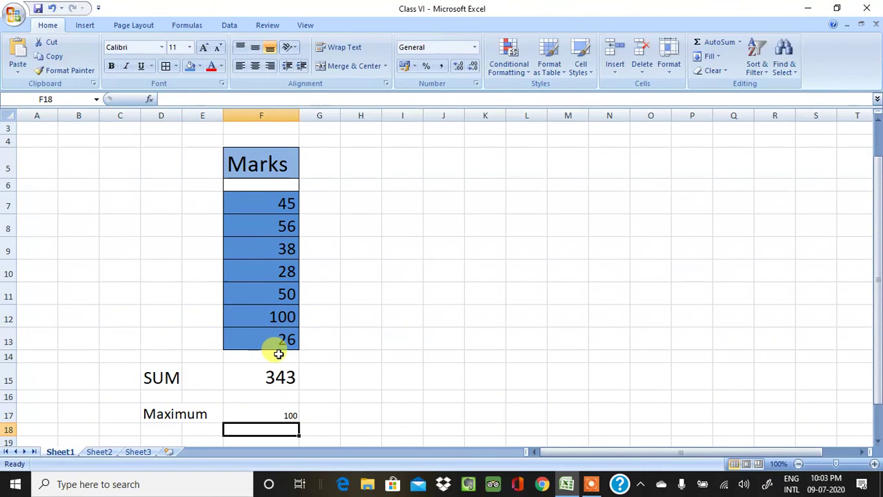
{"action": "left_click", "coordinate": [279, 416]}
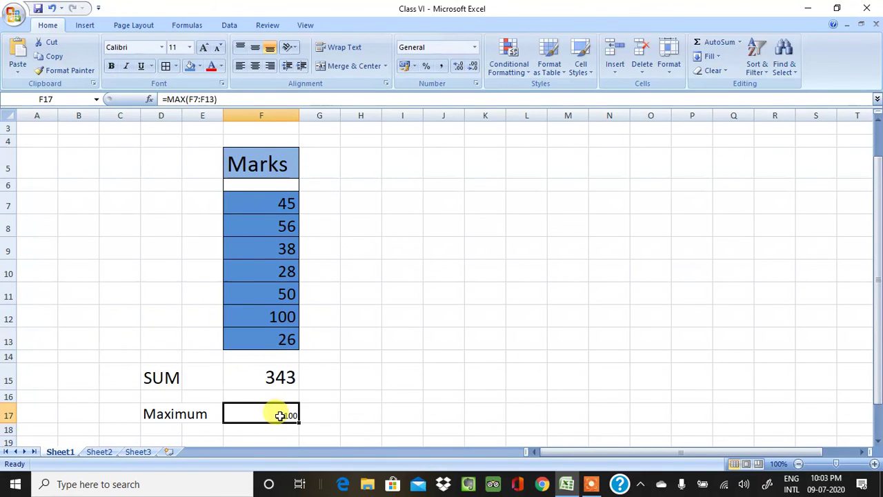
Set the maximum result 100 in F17 to font size 22, then start typing 'Minimum' in D19.
{"action": "left_click", "coordinate": [189, 48]}
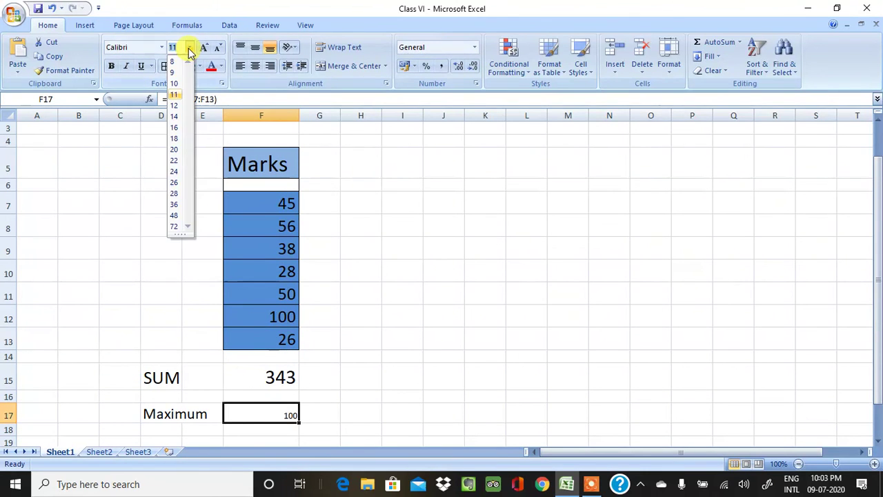
{"action": "left_click", "coordinate": [174, 161]}
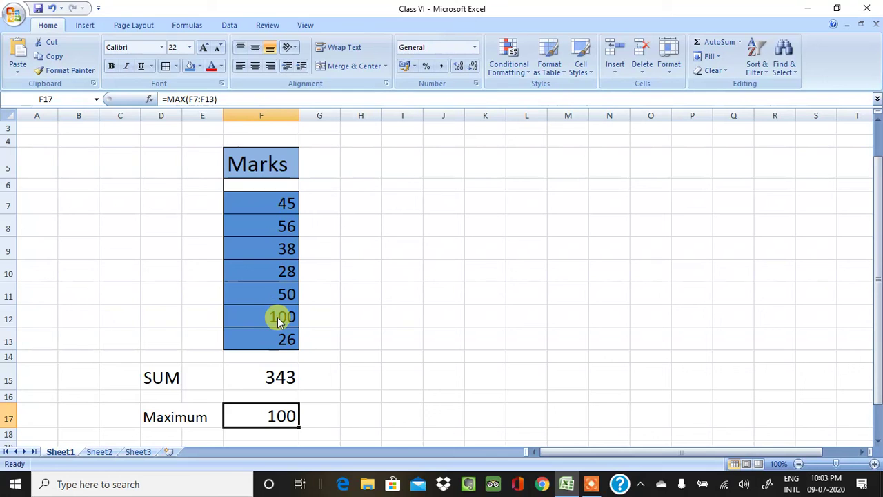
{"action": "left_click", "coordinate": [305, 416]}
{"action": "key", "text": "Down"}
{"action": "key", "text": "Down"}
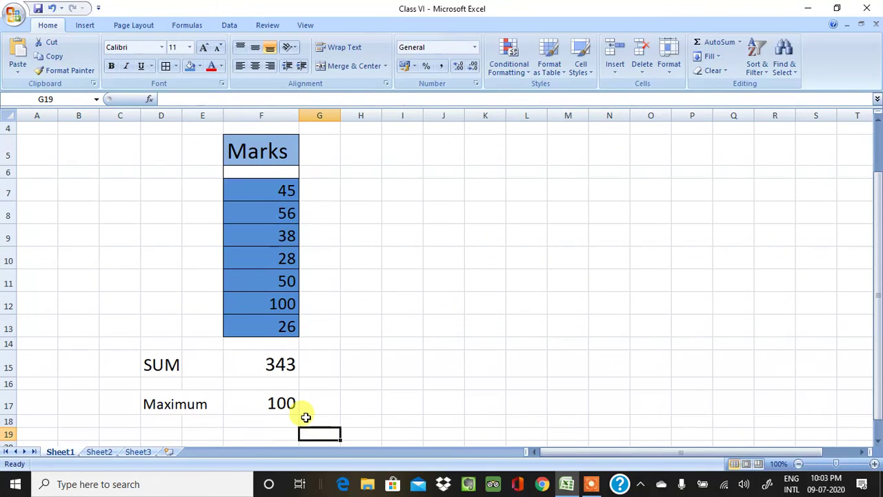
{"action": "key", "text": "Left"}
{"action": "key", "text": "Left"}
{"action": "key", "text": "Left"}
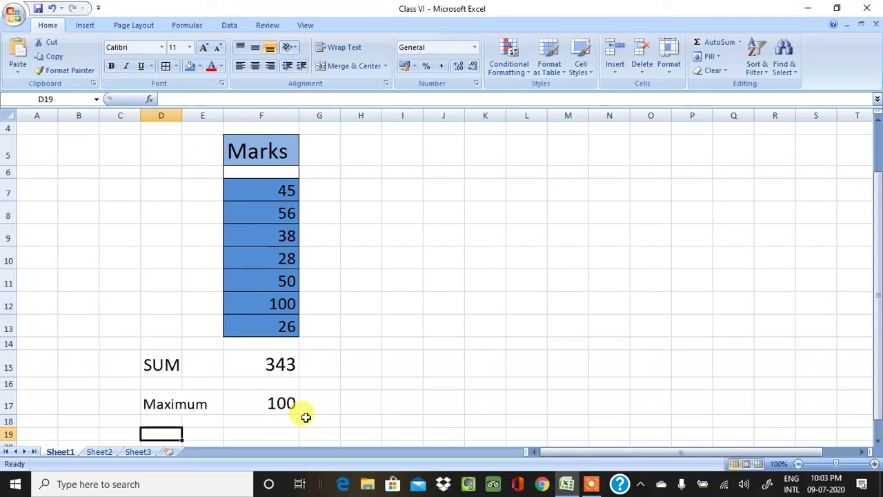
{"action": "type", "text": "Minimum"}
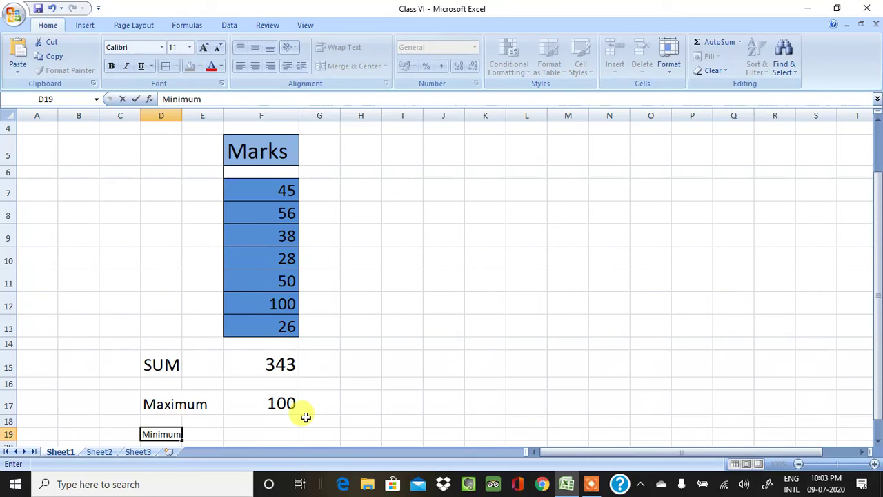
Commit the Minimum label in D19 and set its font size to 20, after briefly trying 22.
{"action": "key", "text": "Tab"}
{"action": "left_click", "coordinate": [157, 436]}
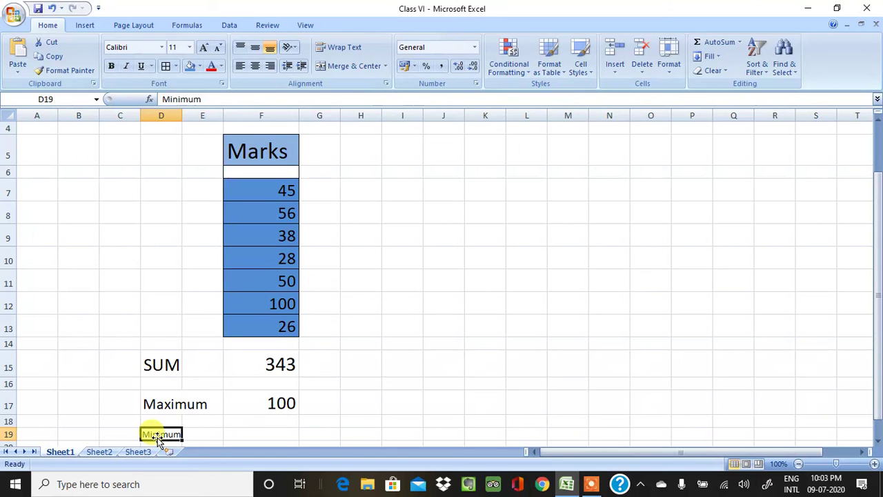
{"action": "left_click", "coordinate": [191, 50]}
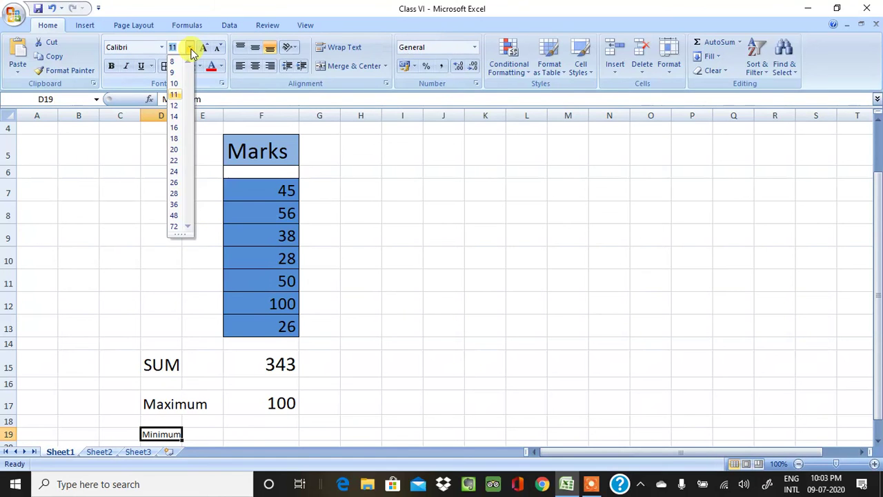
{"action": "left_click", "coordinate": [174, 160]}
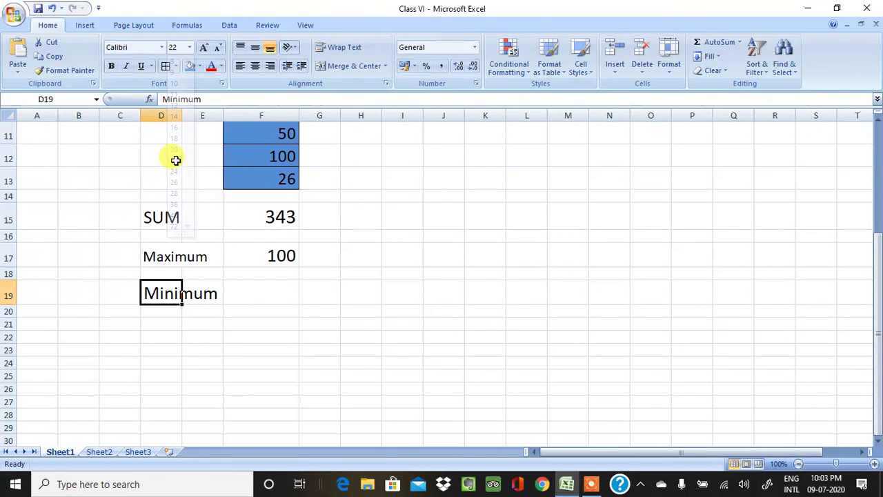
{"action": "left_click", "coordinate": [190, 47]}
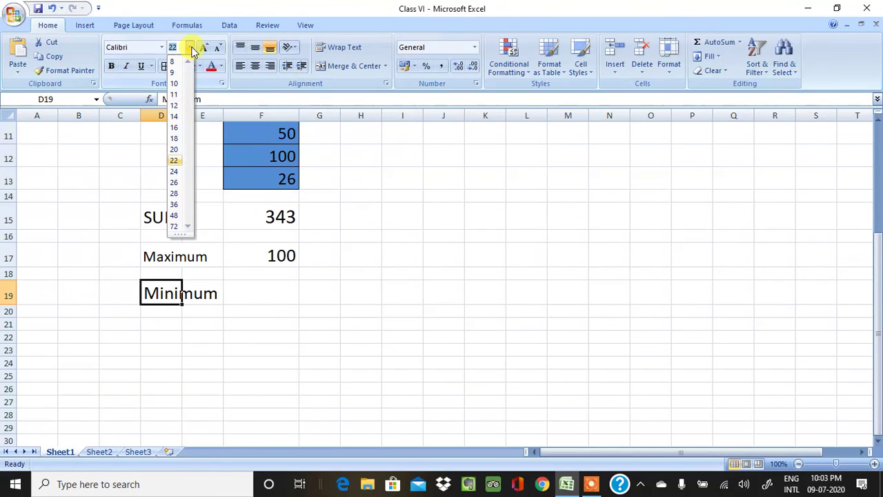
{"action": "left_click", "coordinate": [175, 149]}
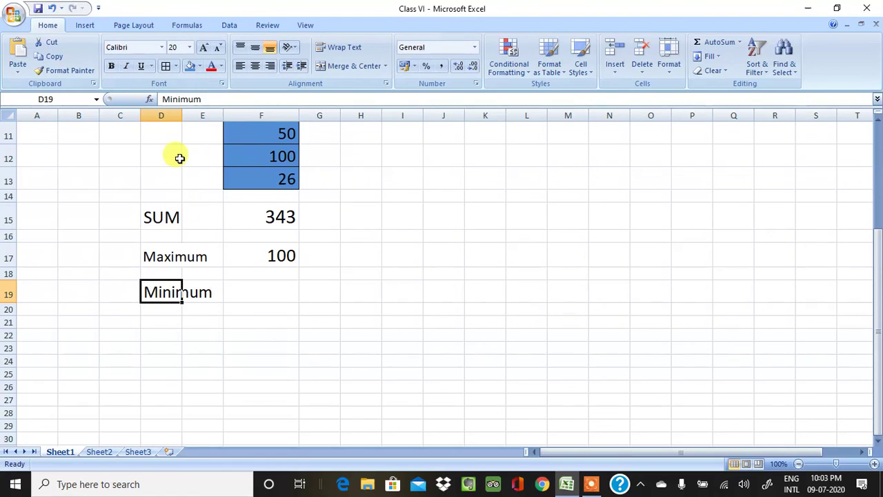
{"action": "left_click", "coordinate": [262, 290]}
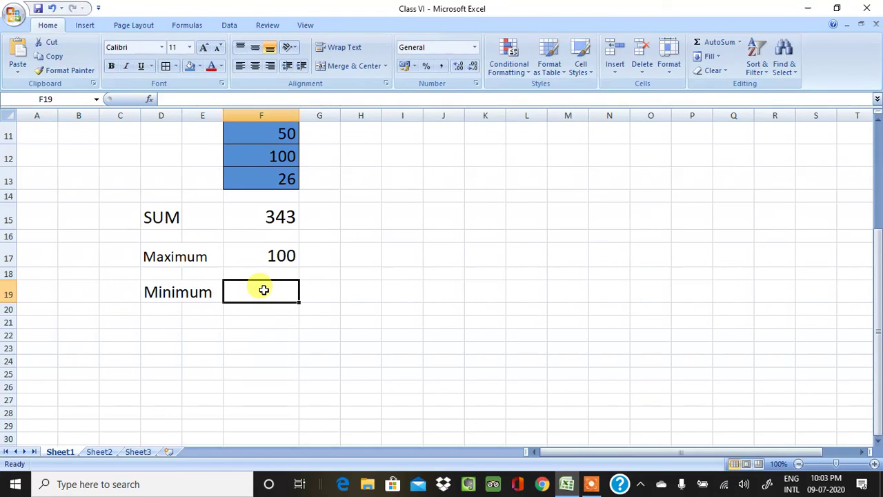
Enter =MIN(F7:F13) in F19 to show the lowest mark, 26.
{"action": "type", "text": "="}
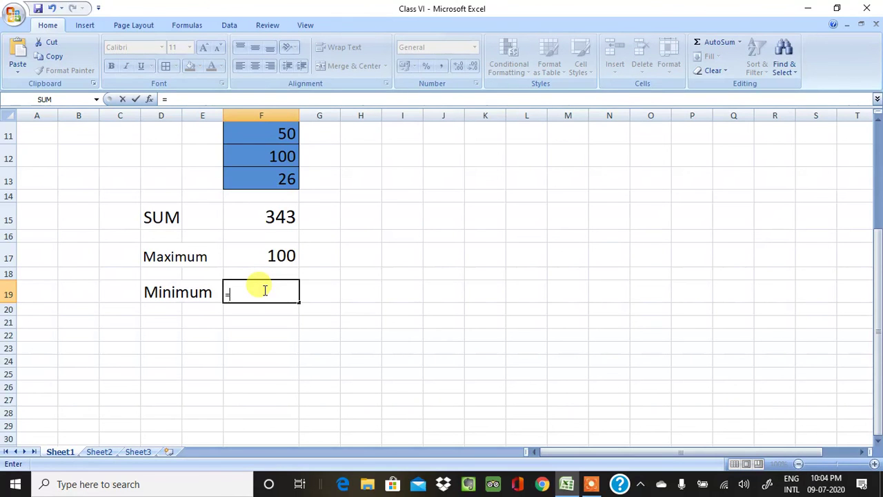
{"action": "type", "text": "min"}
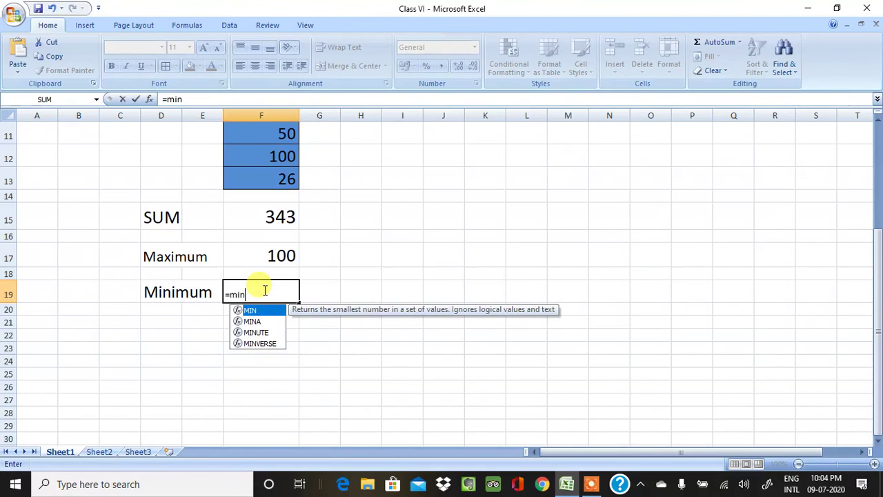
{"action": "type", "text": "("}
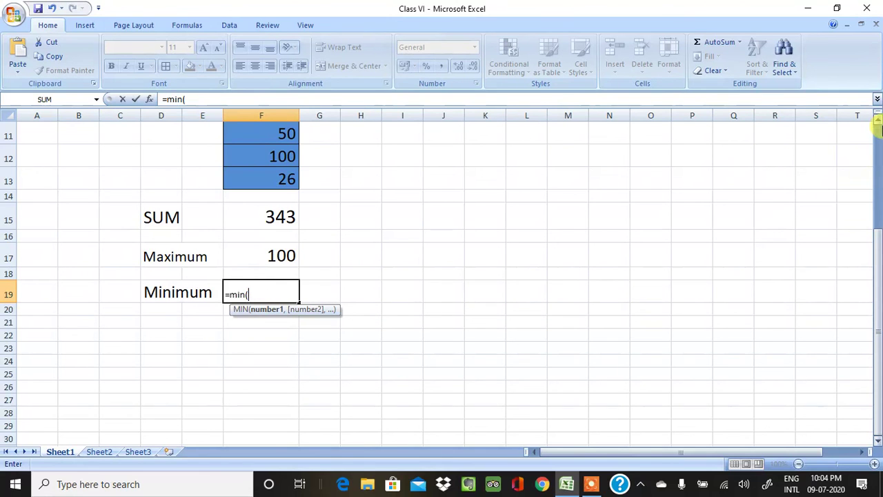
{"action": "scroll", "coordinate": [877, 126], "scroll_direction": "up", "scroll_amount": 5}
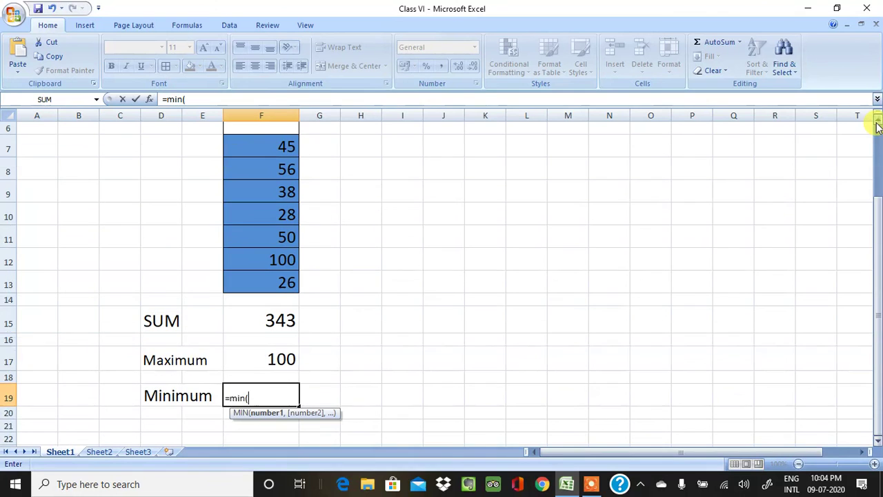
{"action": "left_click_drag", "start_coordinate": [258, 147], "coordinate": [274, 280]}
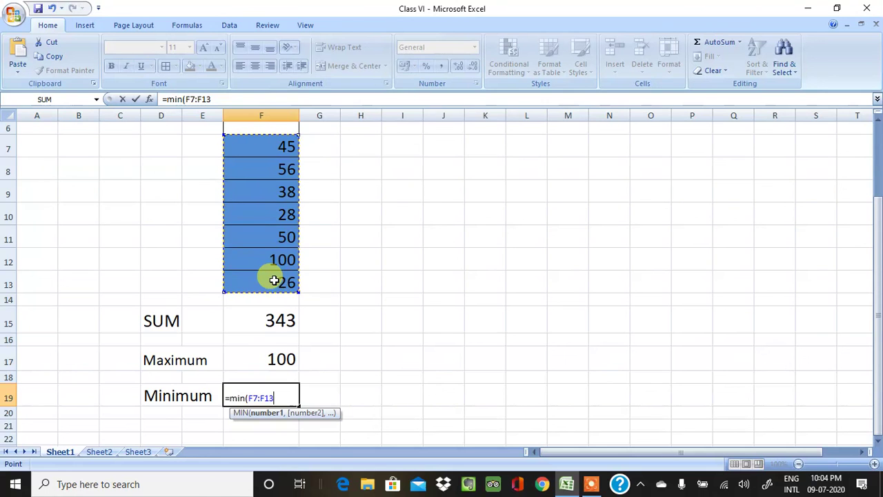
{"action": "type", "text": ")"}
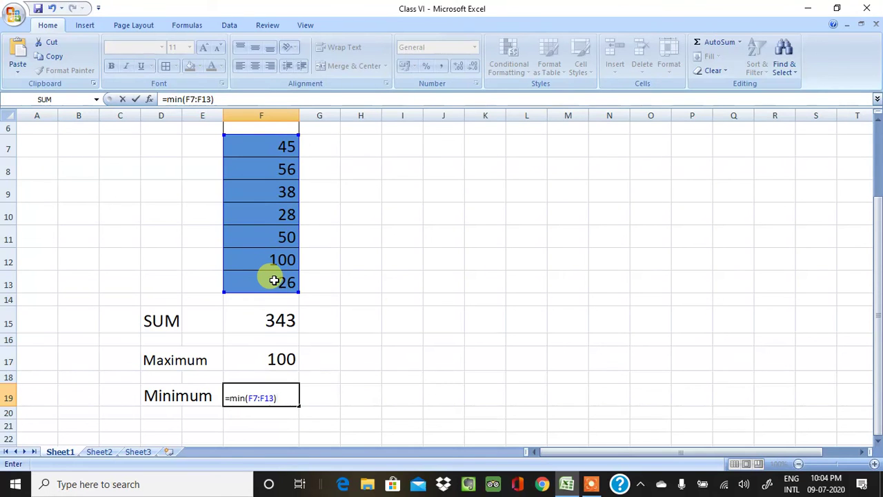
{"action": "key", "text": "Return"}
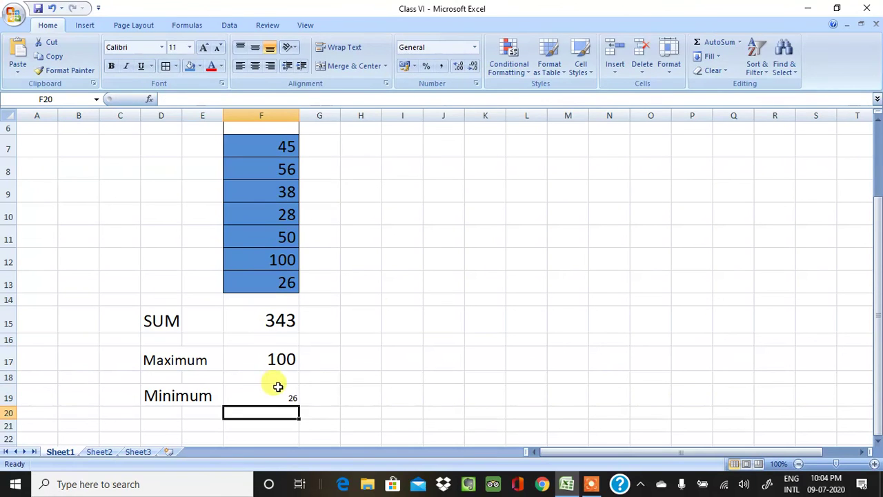
Enlarge the F19 minimum result to font size 20.
{"action": "left_click", "coordinate": [278, 390]}
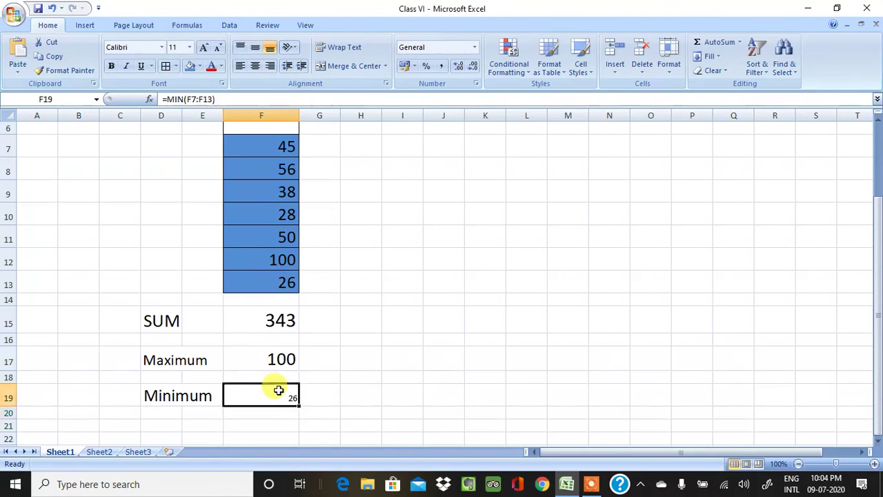
{"action": "left_click", "coordinate": [189, 48]}
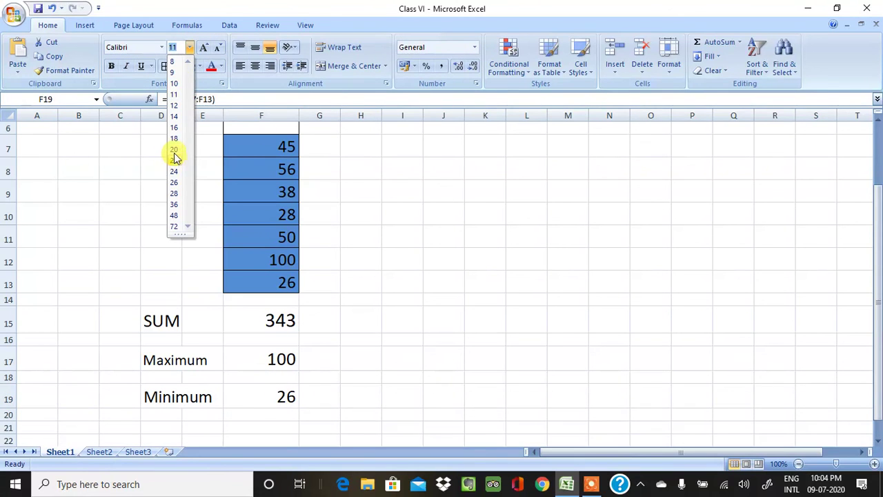
{"action": "left_click", "coordinate": [174, 149]}
{"action": "left_click", "coordinate": [333, 349]}
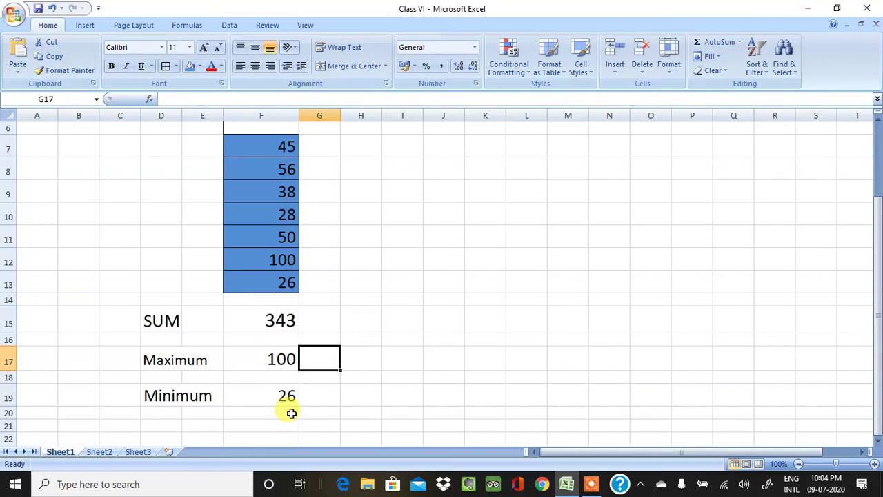
{"action": "key", "text": "Down"}
{"action": "key", "text": "Down"}
{"action": "key", "text": "Down"}
{"action": "key", "text": "Down"}
Type the label Average in D21 and set it to font size 20.
{"action": "key", "text": "Left"}
{"action": "key", "text": "Left"}
{"action": "key", "text": "Left"}
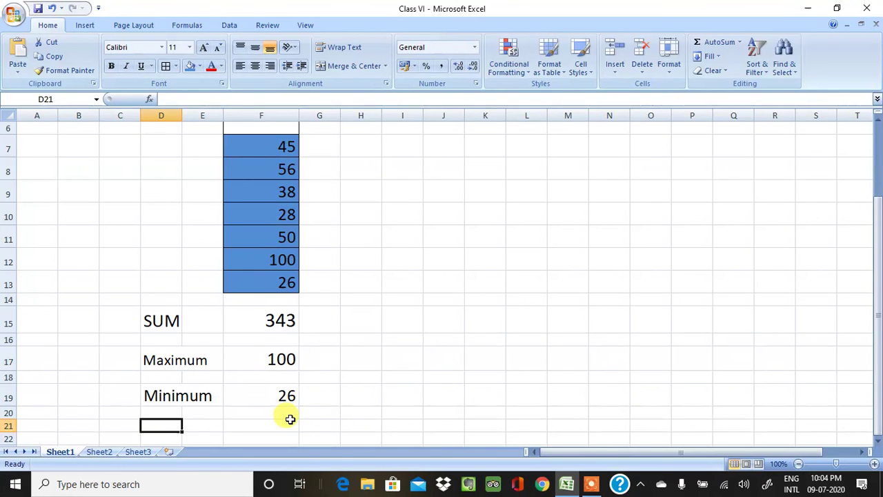
{"action": "type", "text": "Average"}
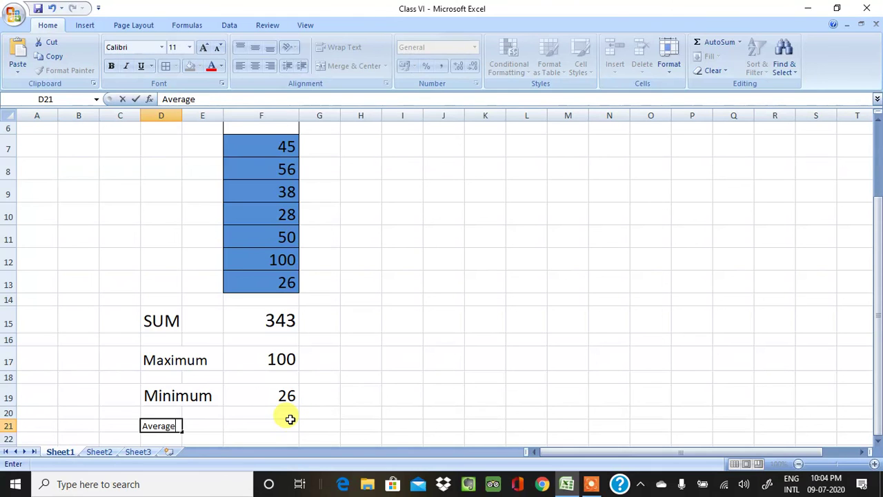
{"action": "key", "text": "Return"}
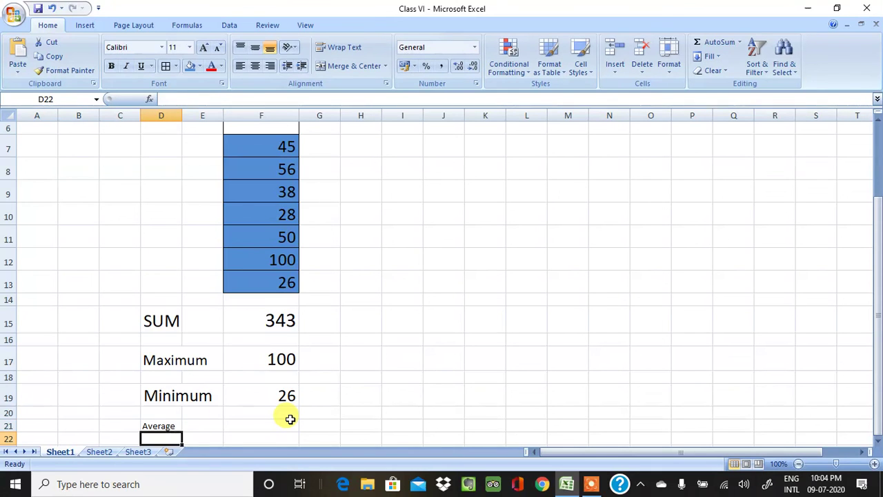
{"action": "left_click", "coordinate": [158, 425]}
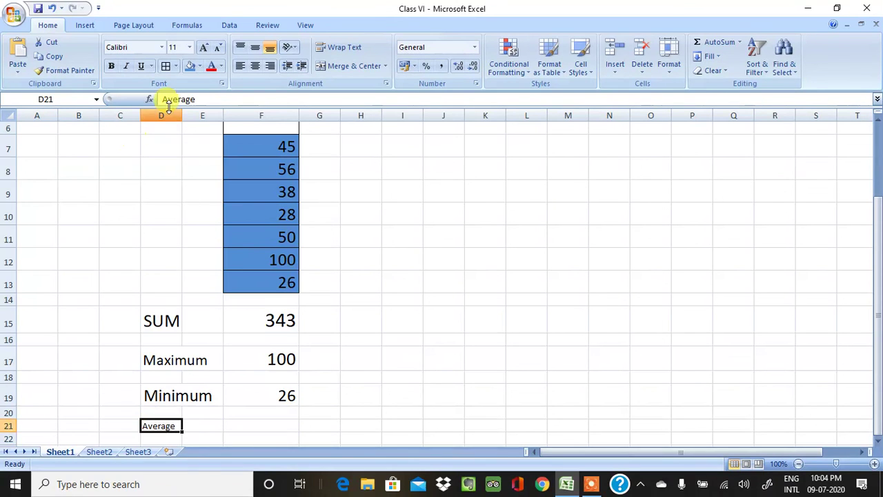
{"action": "left_click", "coordinate": [189, 47]}
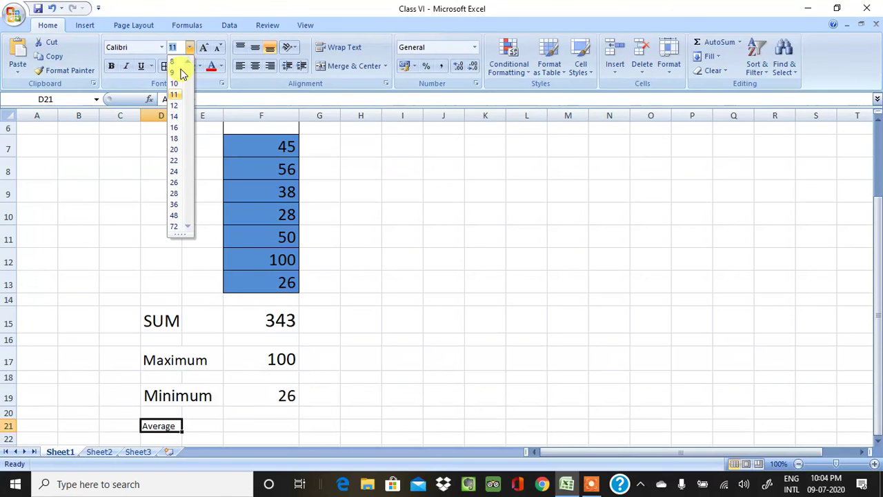
{"action": "left_click", "coordinate": [174, 150]}
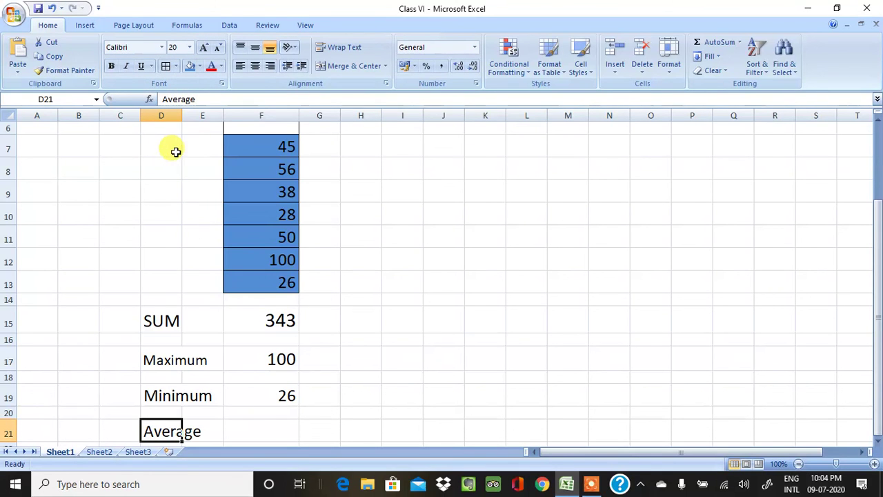
{"action": "left_click", "coordinate": [279, 427]}
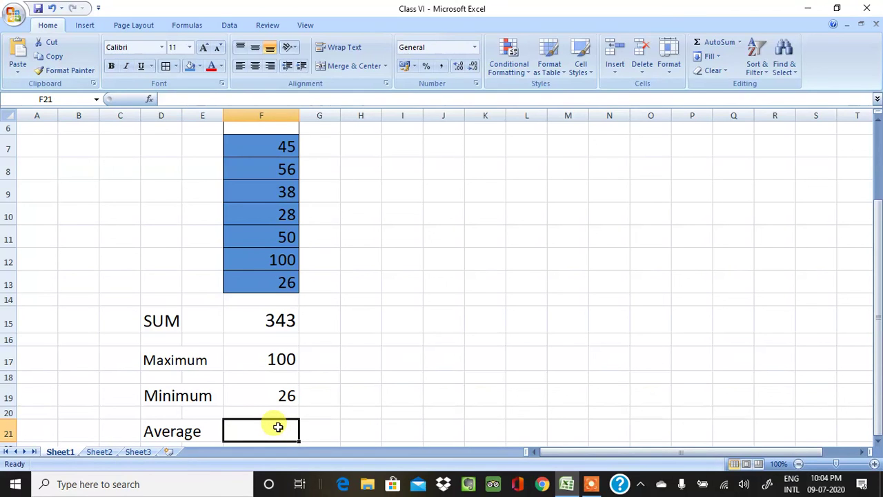
Enter =AVERAGE(F7:F13) in F21, showing 49, and set it to font size 20.
{"action": "type", "text": "="}
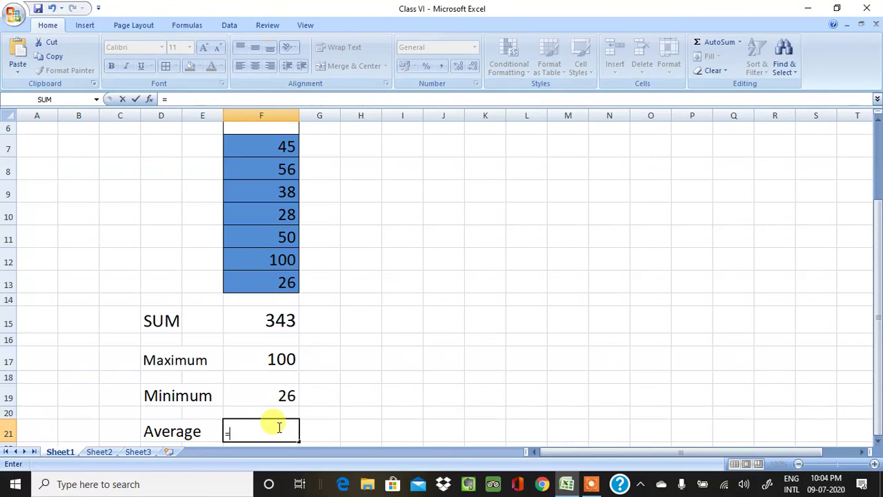
{"action": "type", "text": "average"}
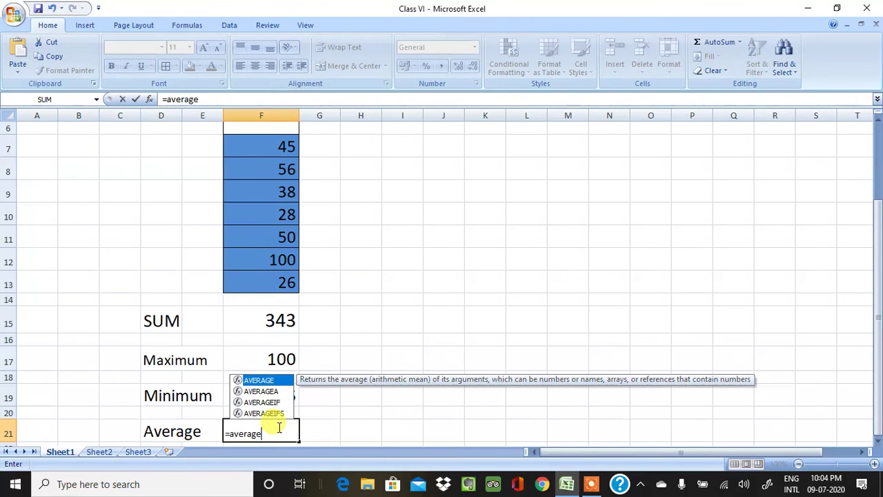
{"action": "type", "text": "("}
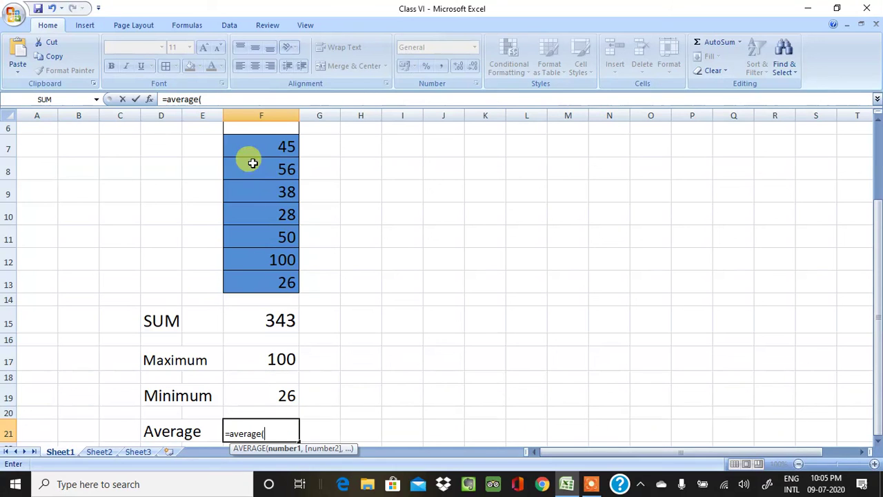
{"action": "left_click_drag", "start_coordinate": [256, 147], "coordinate": [272, 279]}
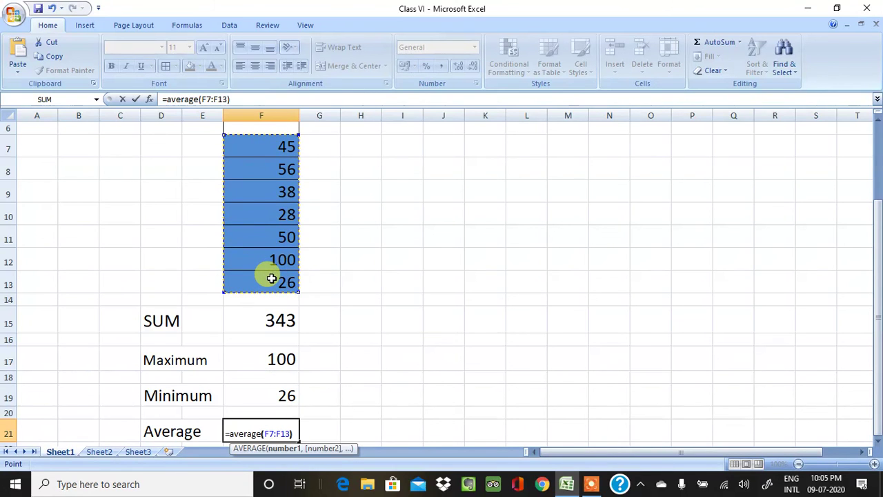
{"action": "key", "text": "Return"}
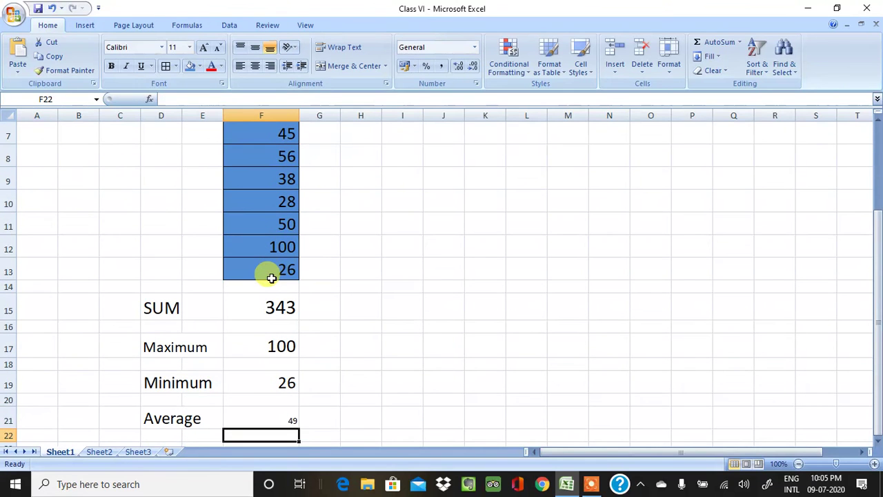
{"action": "key", "text": "Up"}
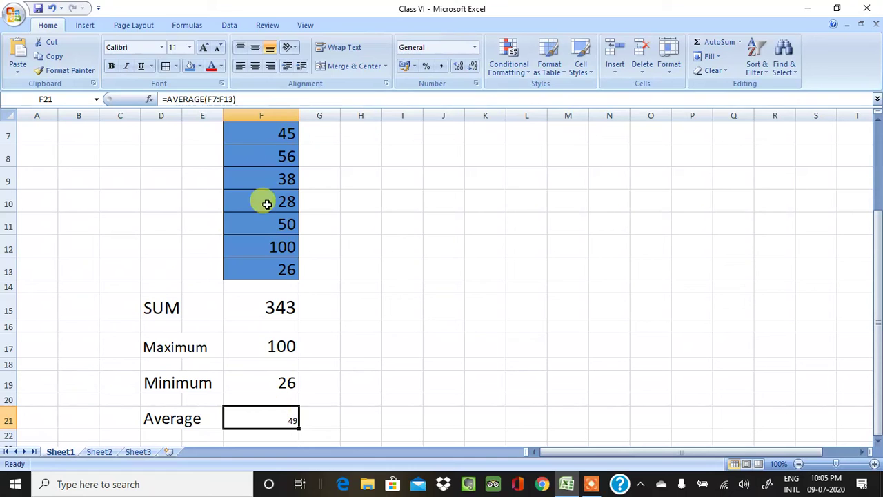
{"action": "left_click", "coordinate": [191, 47]}
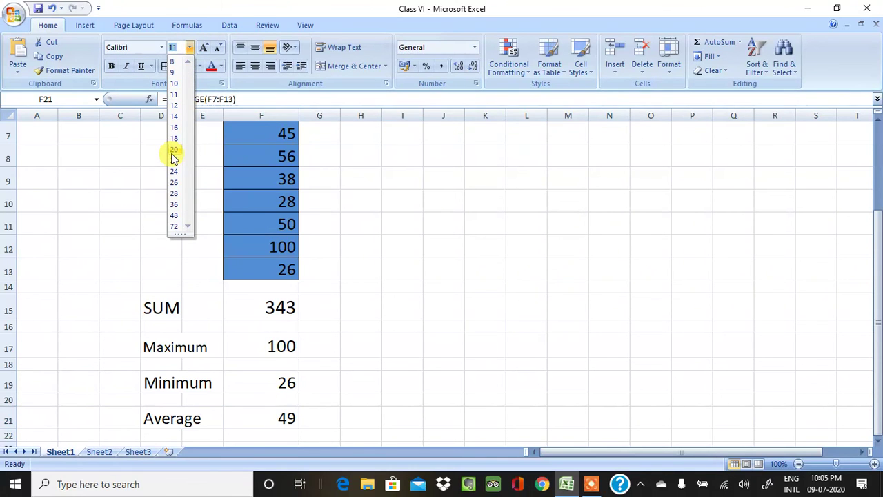
{"action": "left_click", "coordinate": [270, 310]}
{"action": "left_click", "coordinate": [396, 378]}
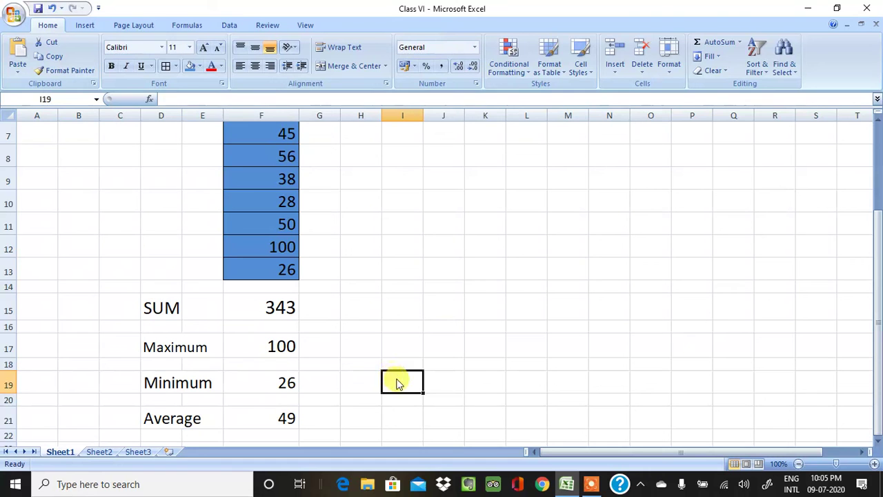
{"action": "key", "text": "Up"}
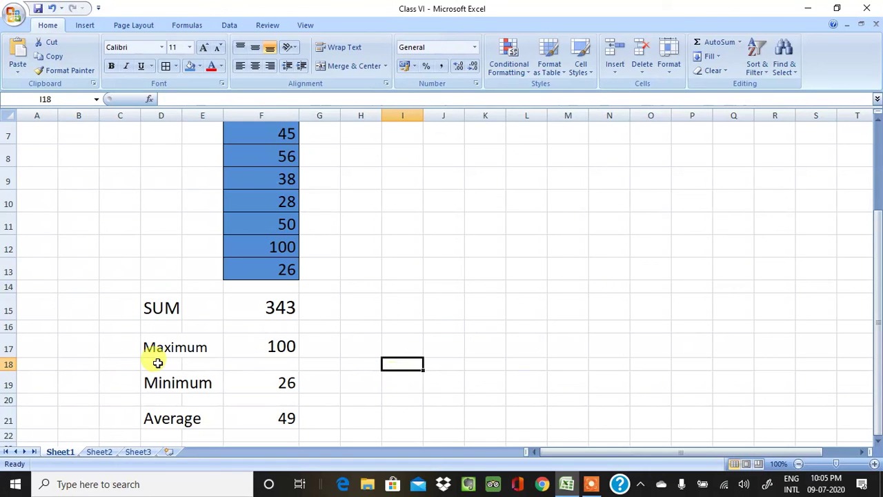
{"action": "left_click", "coordinate": [160, 314]}
{"action": "left_click", "coordinate": [159, 347]}
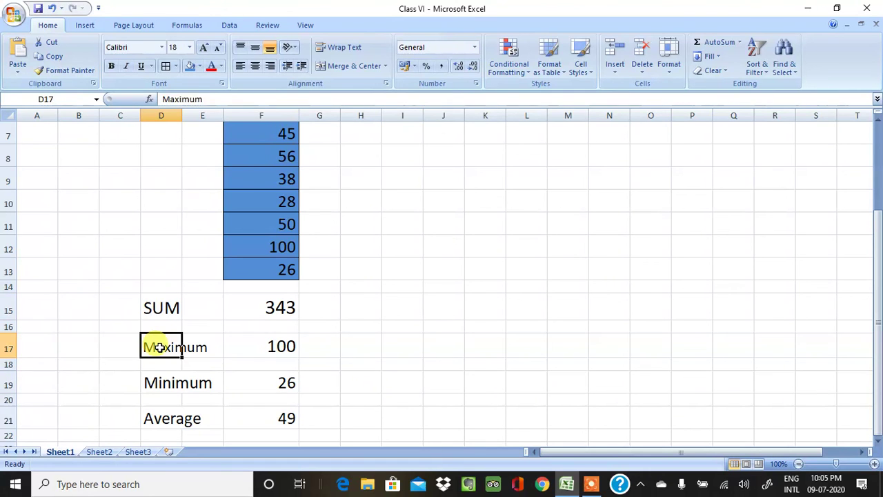
{"action": "left_click", "coordinate": [162, 381]}
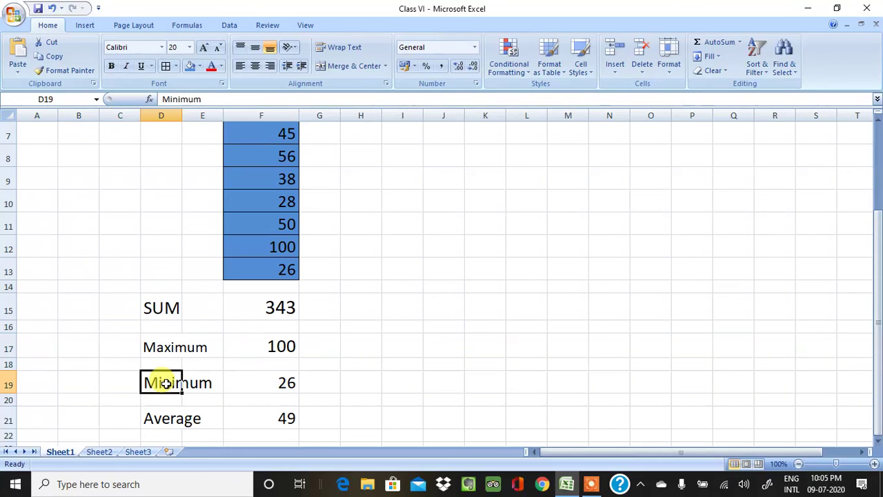
{"action": "left_click", "coordinate": [164, 423]}
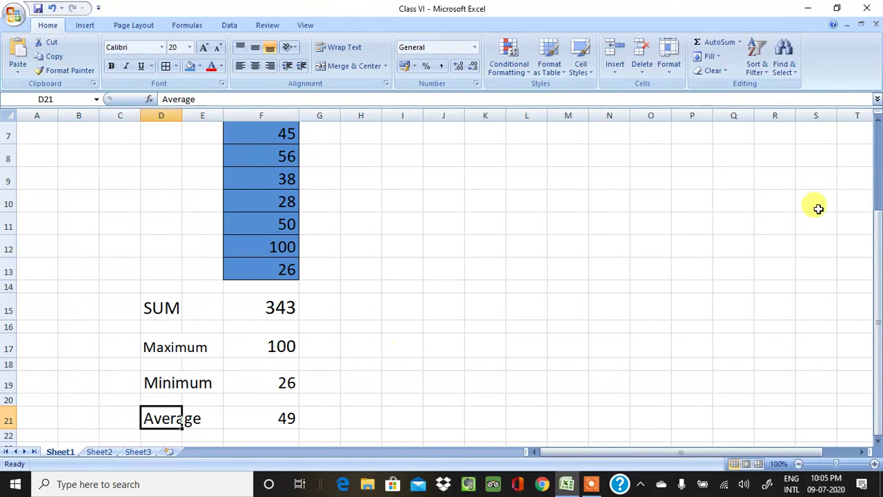
{"action": "left_click", "coordinate": [879, 121]}
{"action": "left_click", "coordinate": [878, 120]}
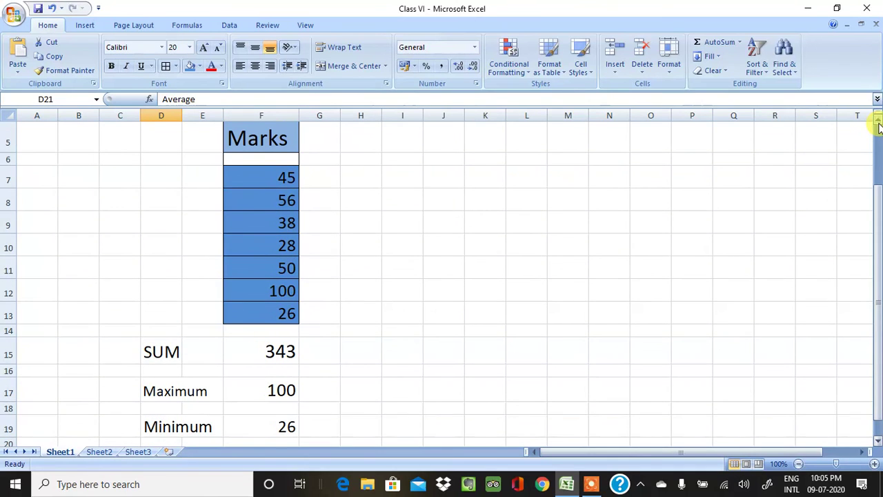